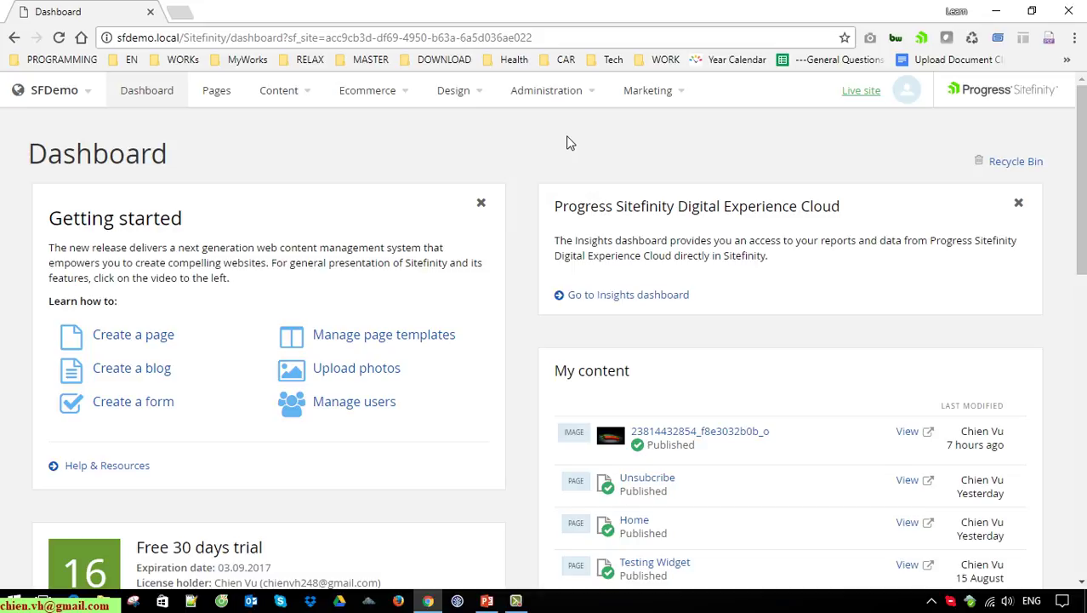
Open the language options in the global basic settings.
{"action": "left_click", "coordinate": [587, 100]}
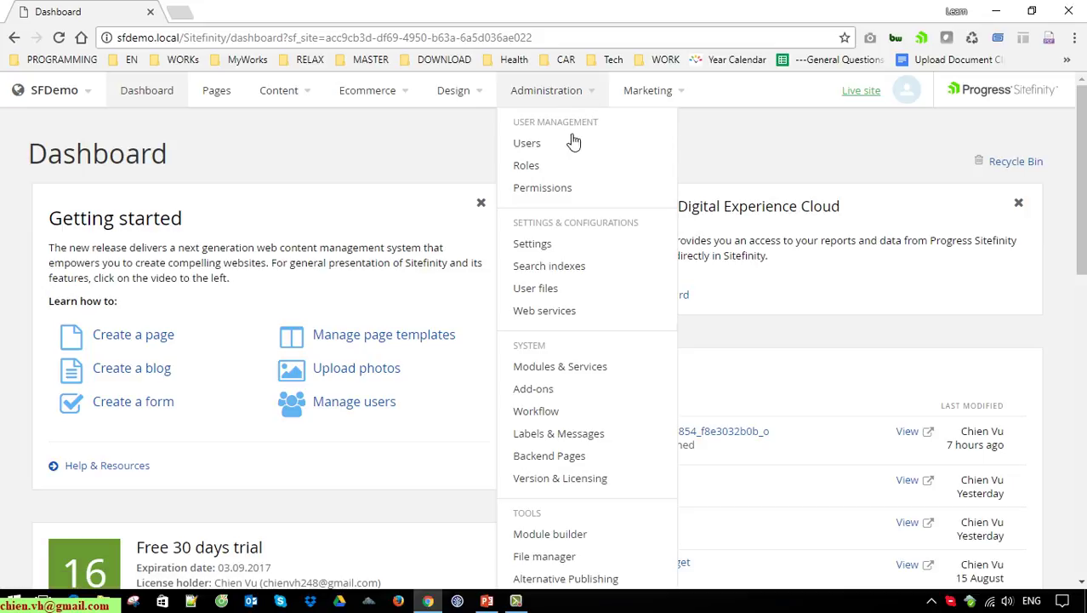
{"action": "left_click", "coordinate": [536, 244]}
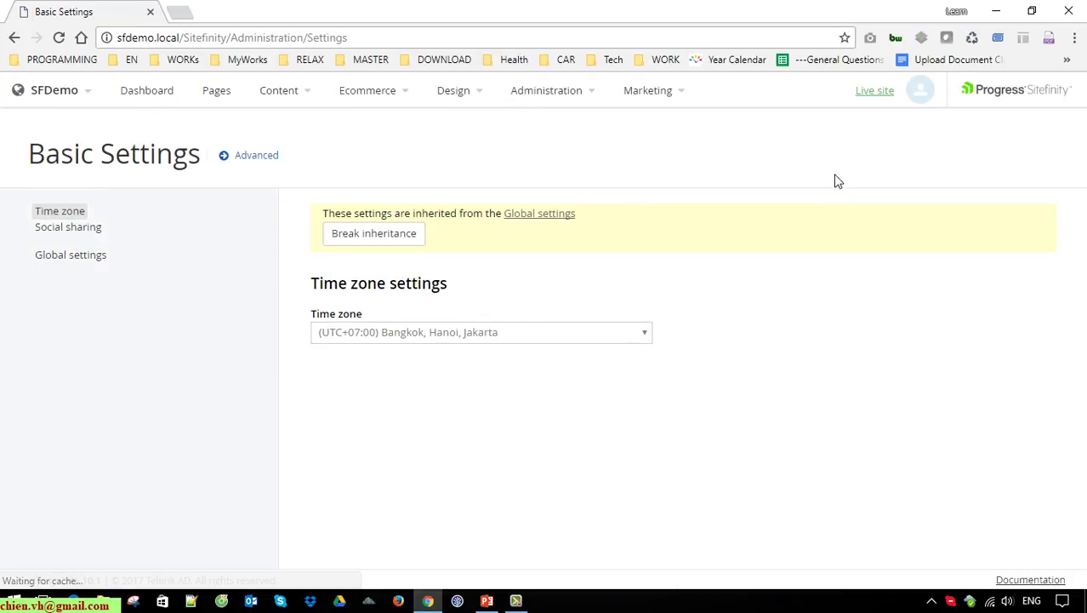
{"action": "left_click", "coordinate": [86, 262]}
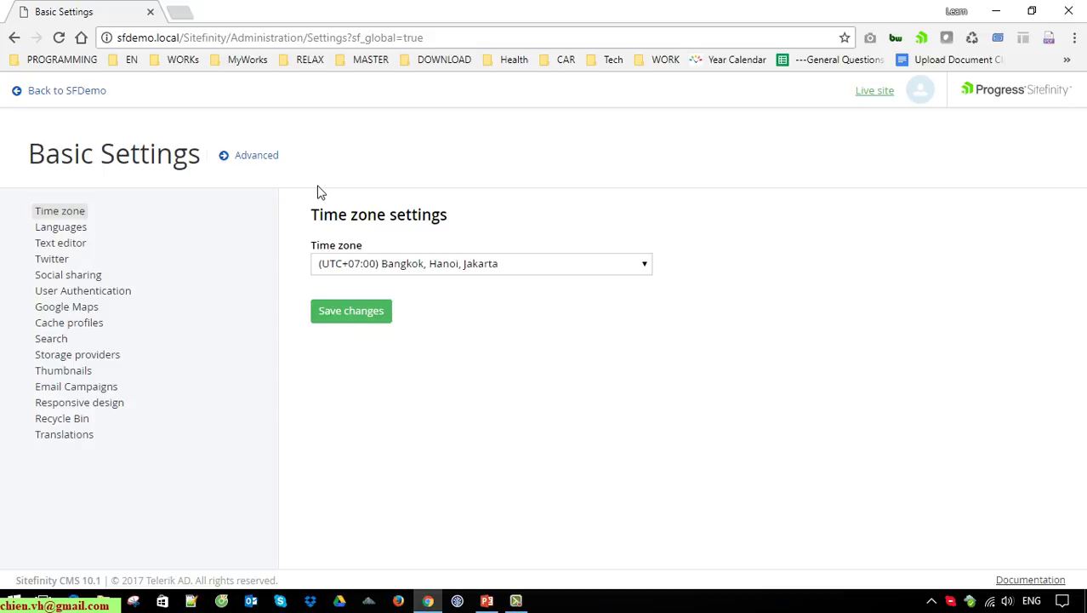
{"action": "left_click", "coordinate": [73, 232]}
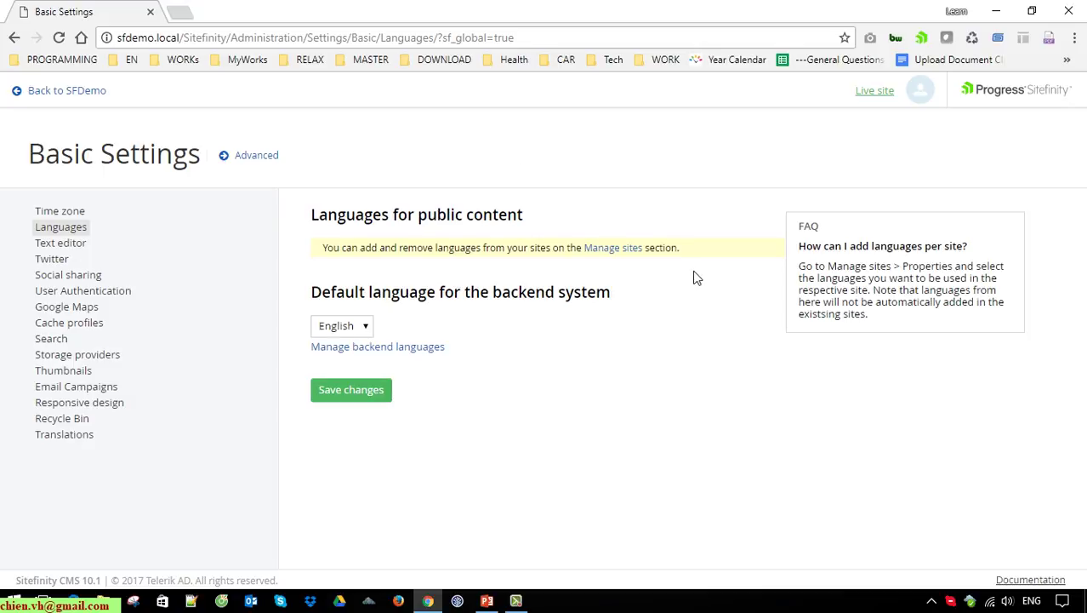
Add Vietnamese to the languages for the backend system and save the changes.
{"action": "left_click", "coordinate": [405, 346]}
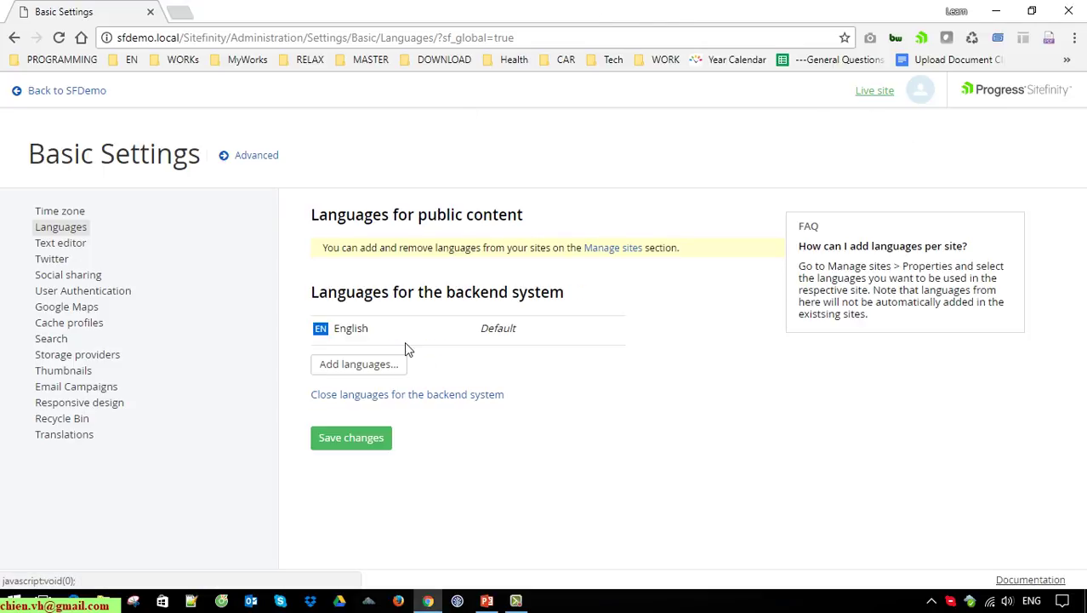
{"action": "left_click", "coordinate": [381, 363]}
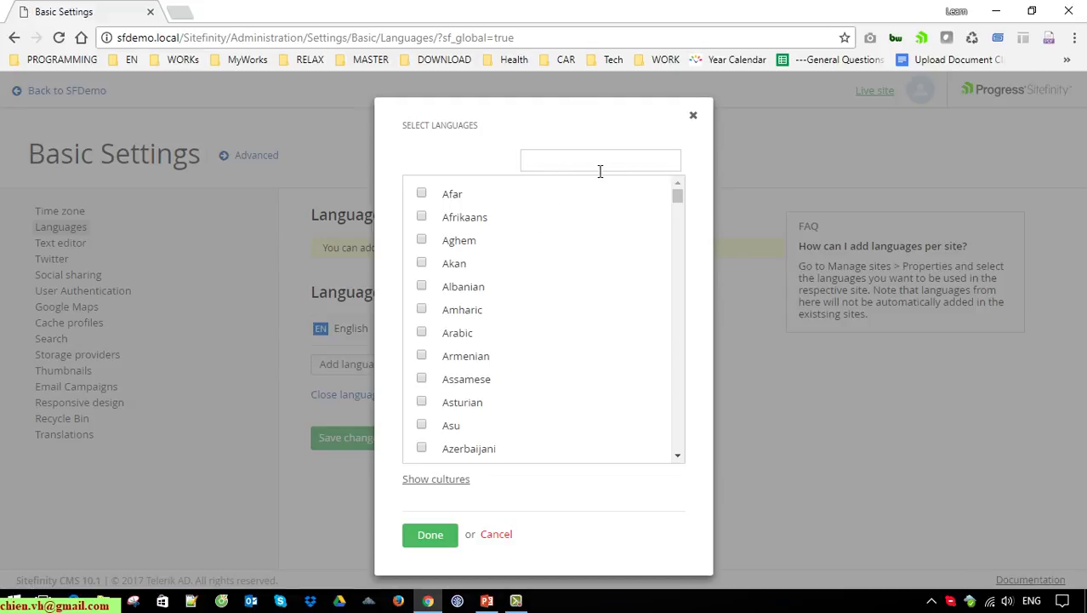
{"action": "type", "text": "vietnam"}
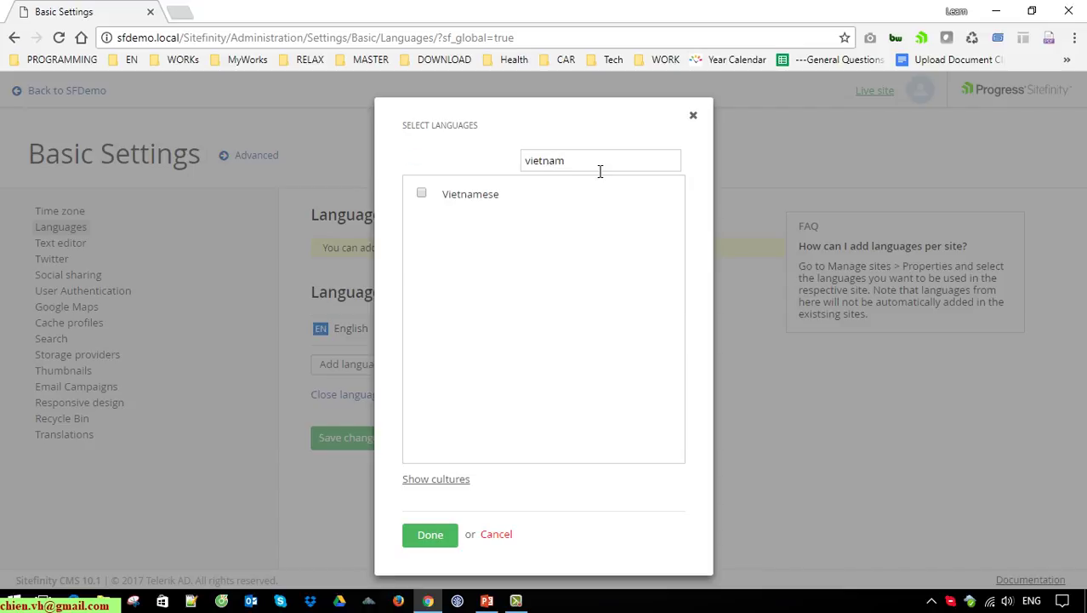
{"action": "left_click", "coordinate": [421, 194]}
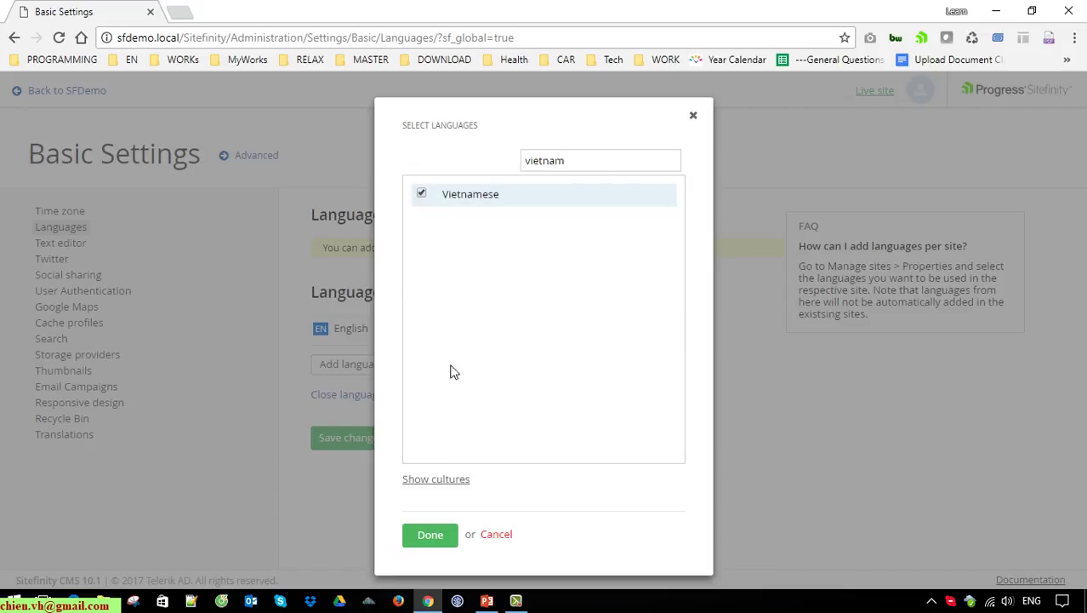
{"action": "left_click", "coordinate": [438, 540]}
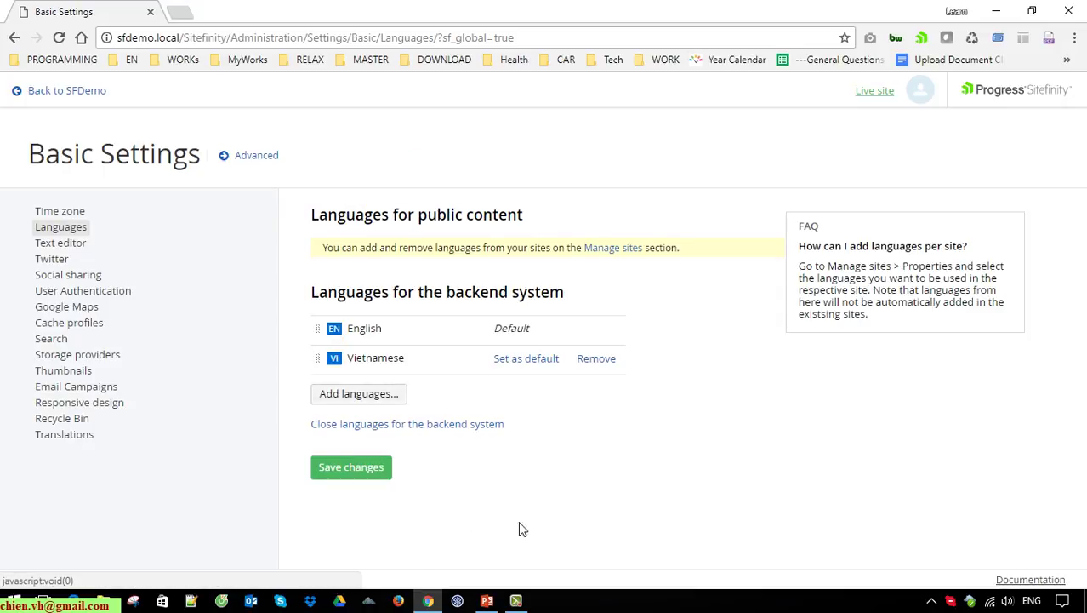
{"action": "left_click", "coordinate": [367, 469]}
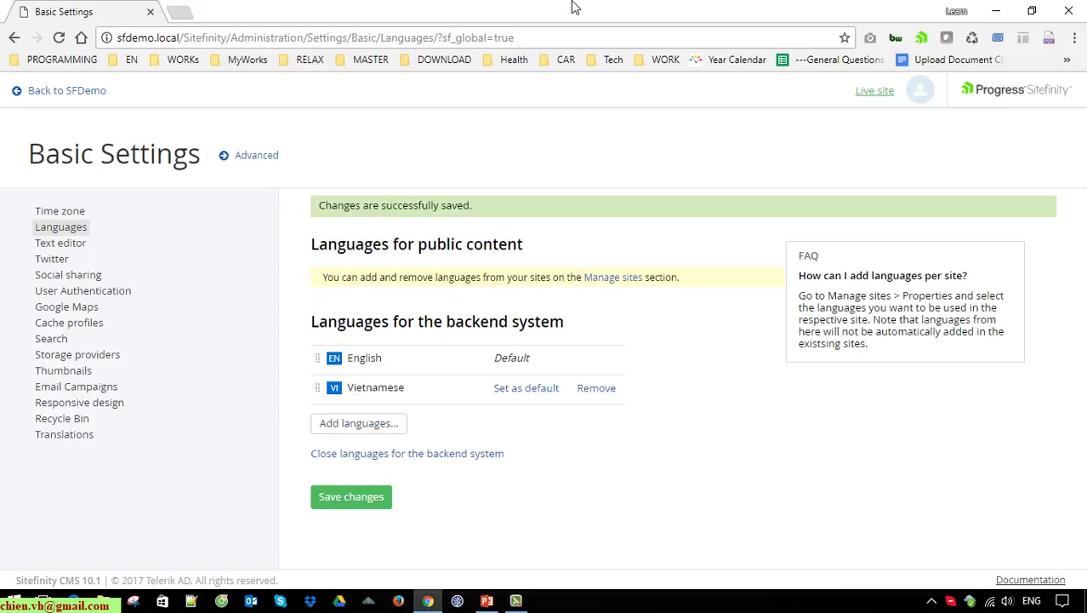
Open the properties of Sitefinity Site #2 from the list of managed sites.
{"action": "left_click", "coordinate": [85, 92]}
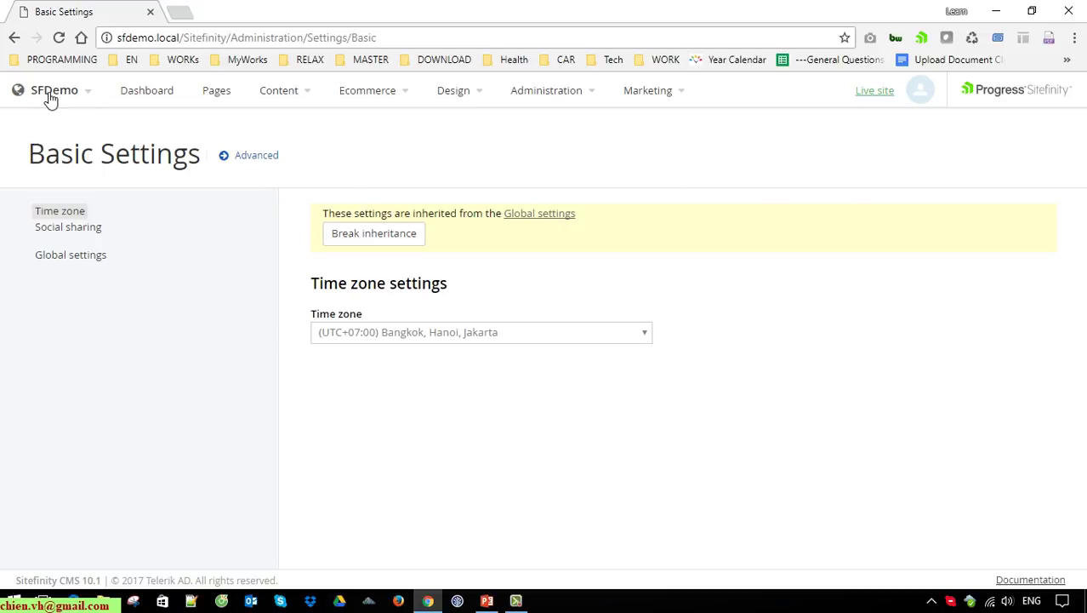
{"action": "left_click", "coordinate": [90, 92]}
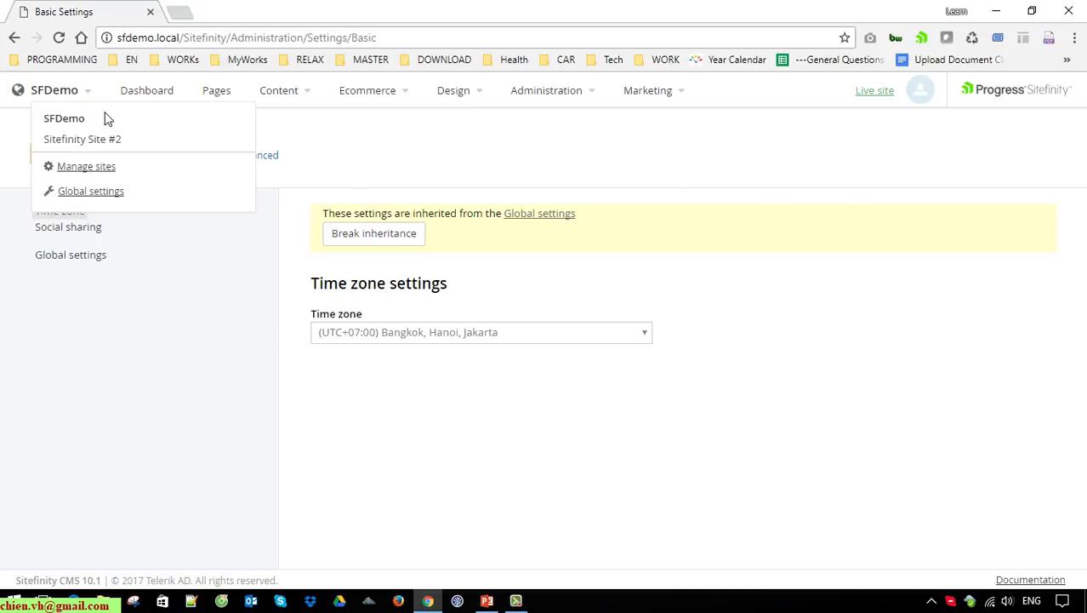
{"action": "left_click", "coordinate": [106, 169]}
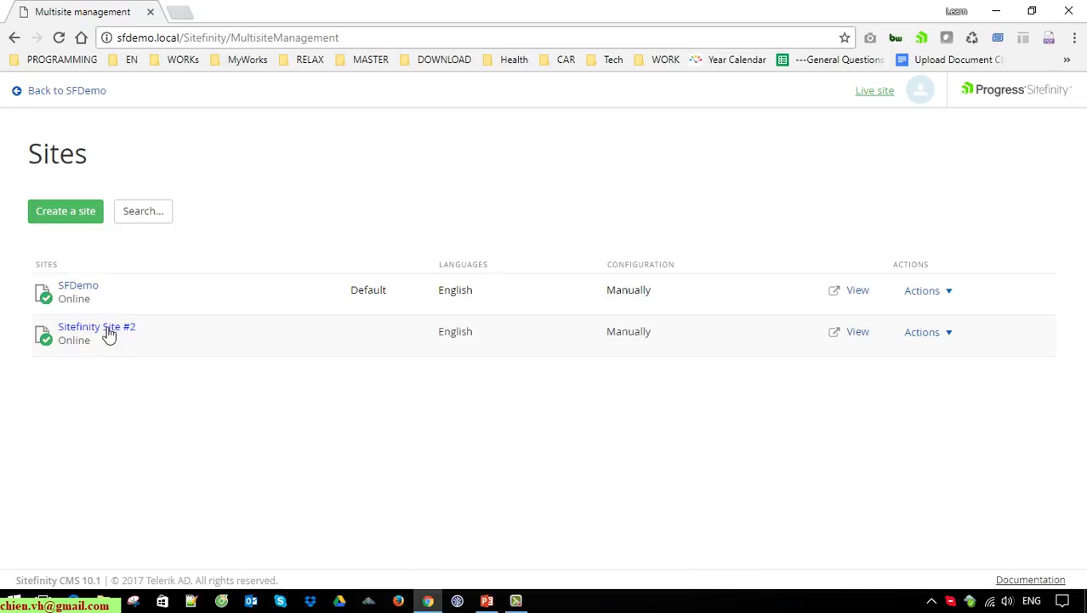
{"action": "left_click", "coordinate": [953, 335]}
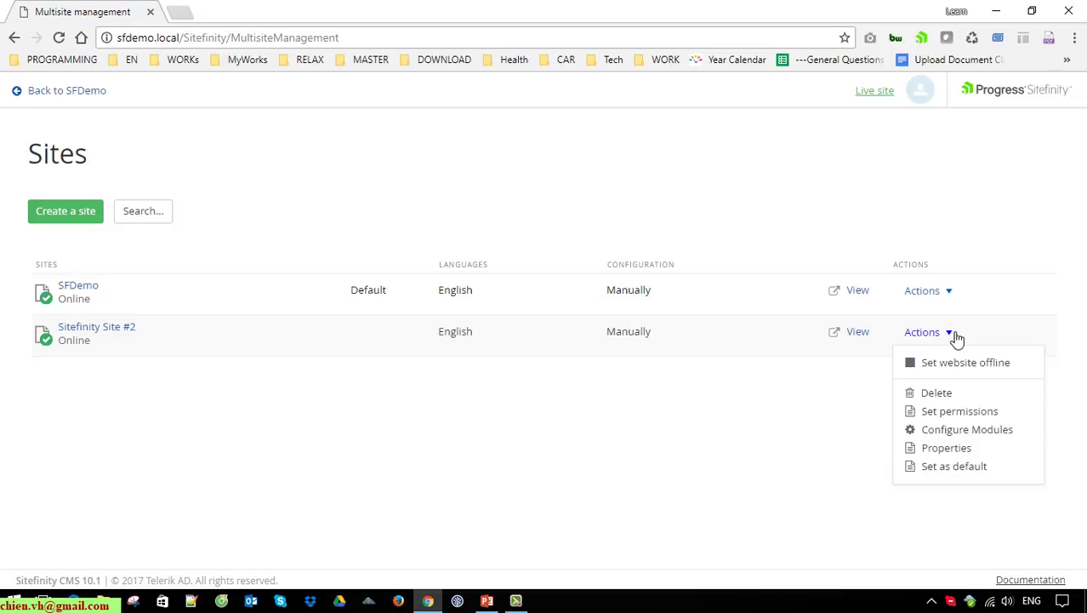
{"action": "left_click", "coordinate": [961, 455]}
{"action": "scroll", "coordinate": [685, 341], "scroll_direction": "down", "scroll_amount": 2}
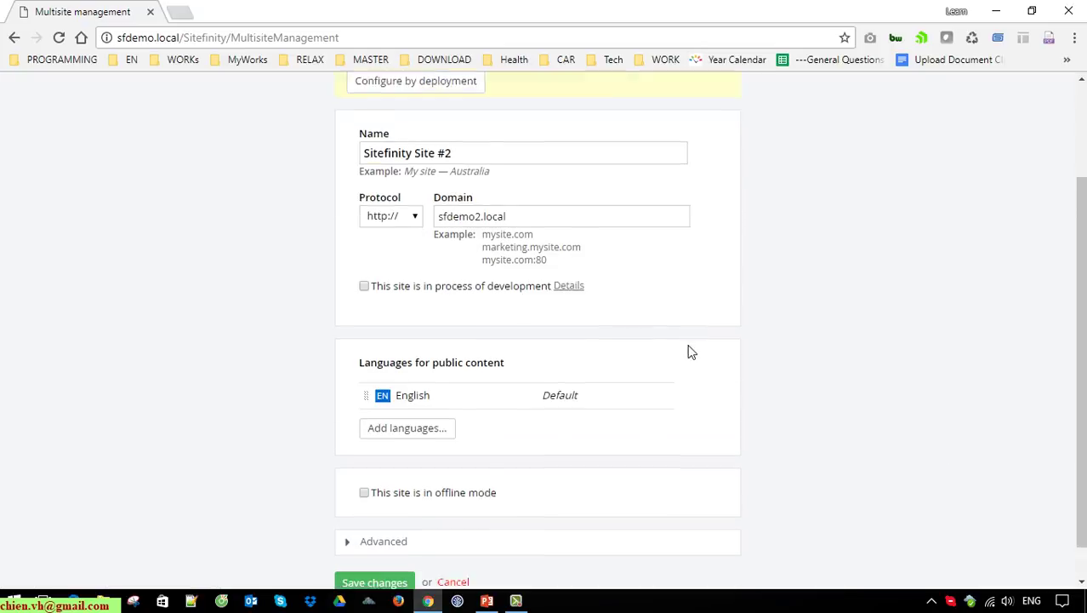
{"action": "scroll", "coordinate": [691, 353], "scroll_direction": "down", "scroll_amount": 1}
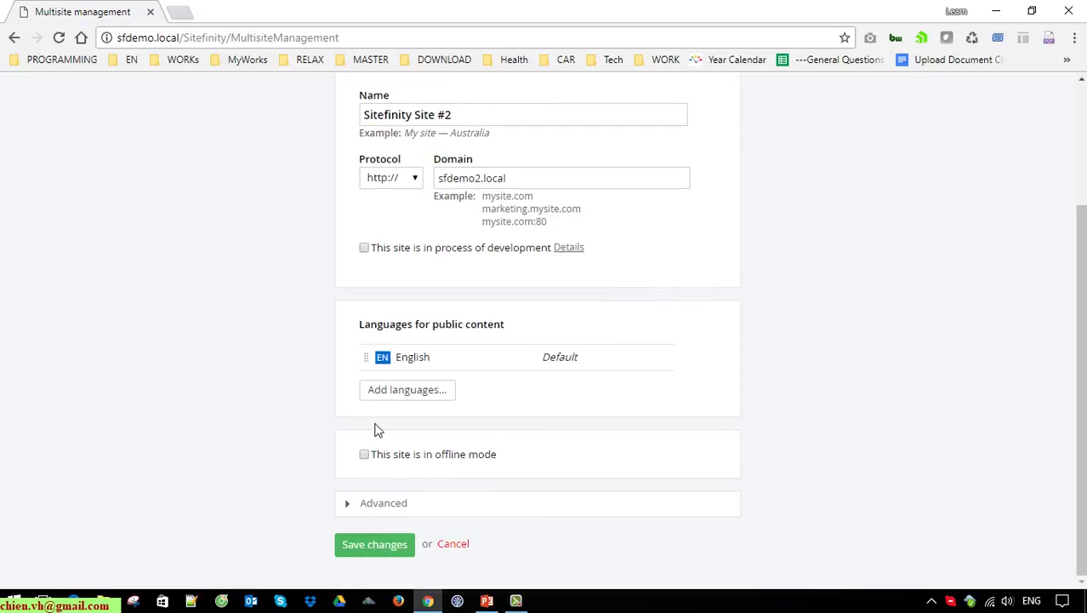
Add Vietnamese to the public content languages of Sitefinity Site #2 and save the changes.
{"action": "left_click", "coordinate": [420, 395]}
{"action": "left_click", "coordinate": [627, 182]}
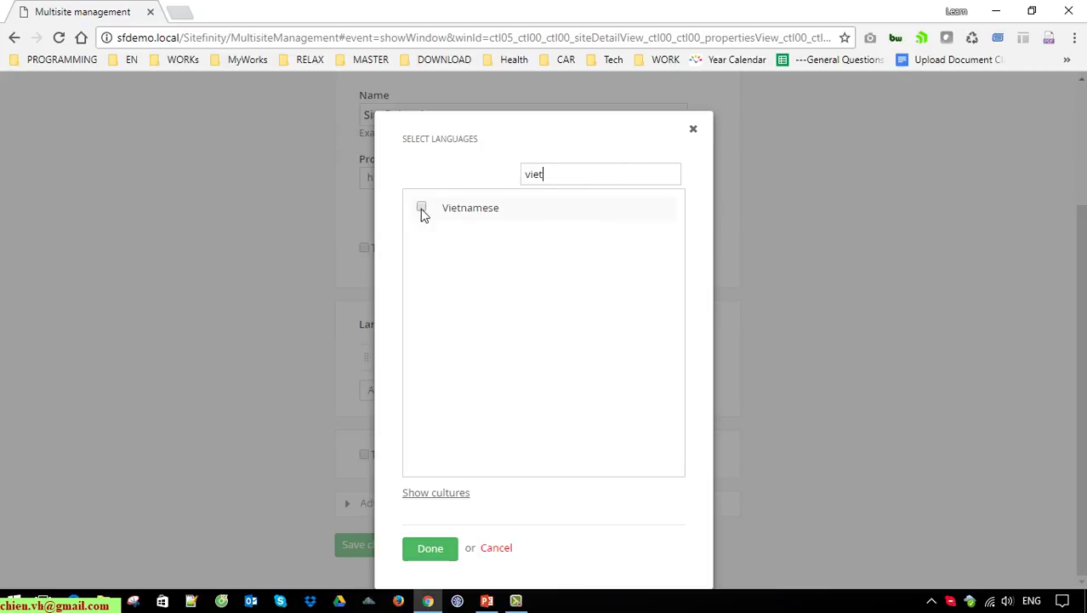
{"action": "left_click", "coordinate": [421, 210]}
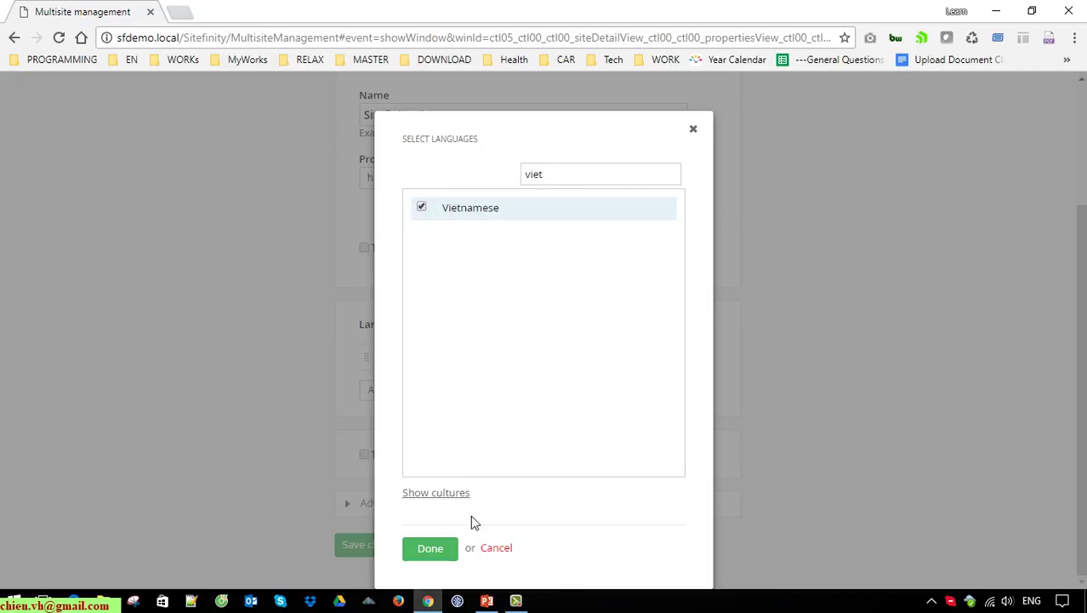
{"action": "left_click", "coordinate": [432, 553]}
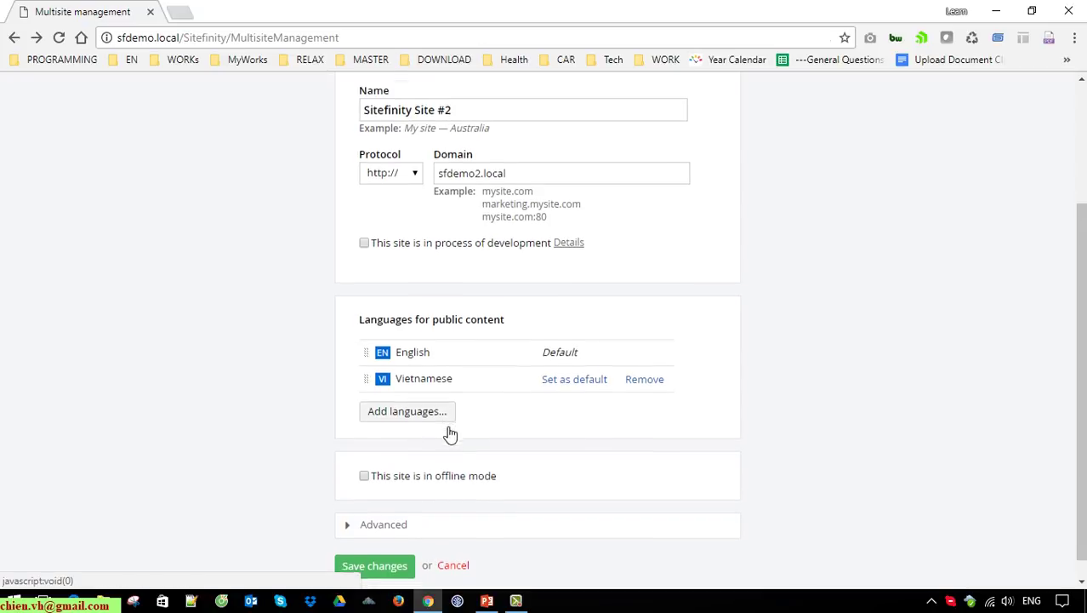
{"action": "scroll", "coordinate": [447, 430], "scroll_direction": "down", "scroll_amount": 1}
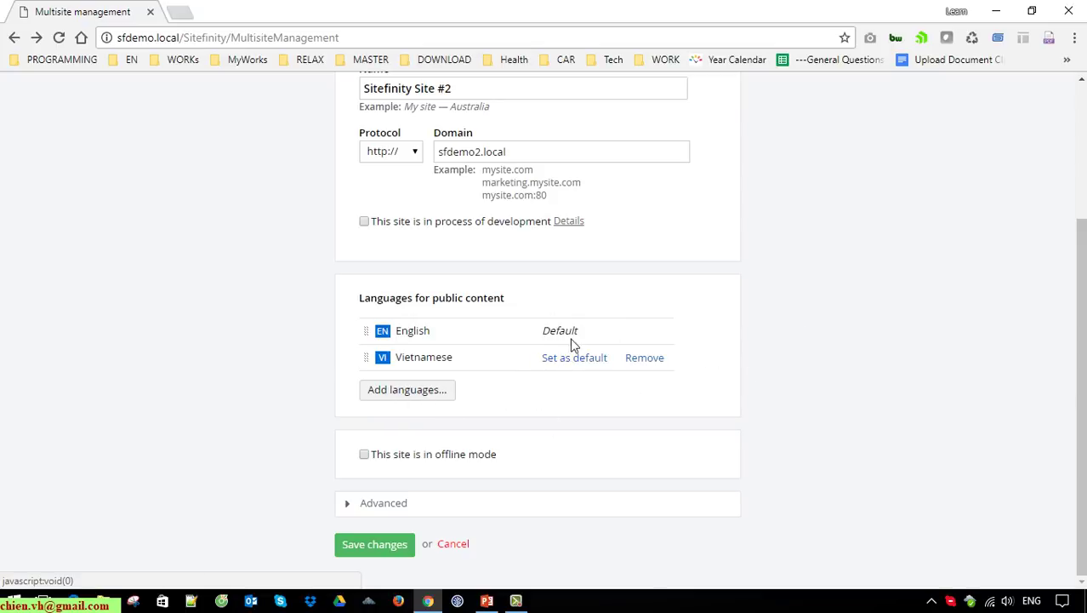
{"action": "left_click", "coordinate": [388, 550]}
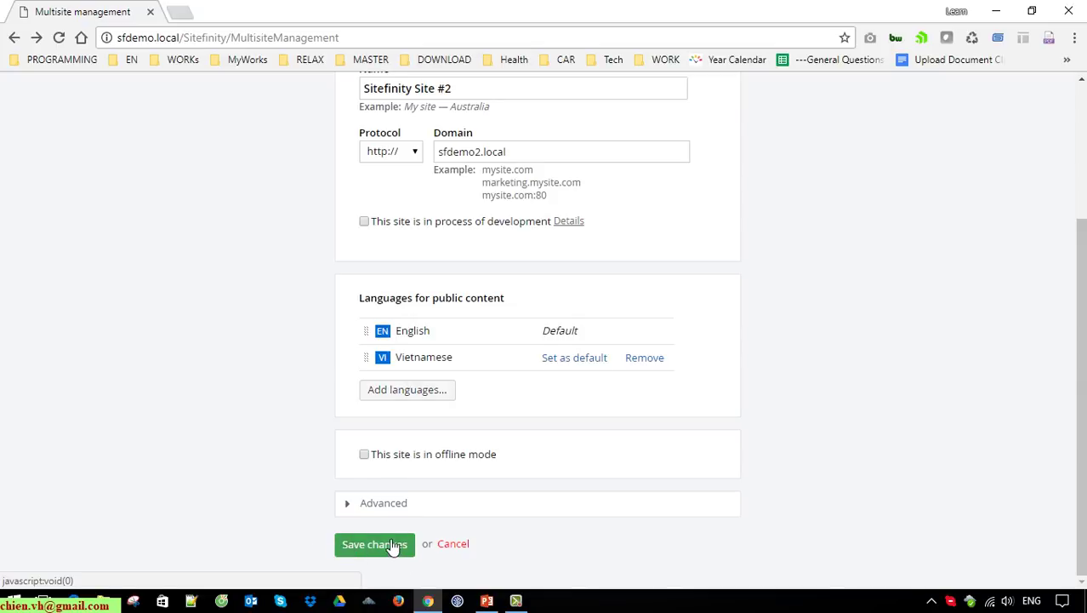
{"action": "left_click", "coordinate": [396, 547]}
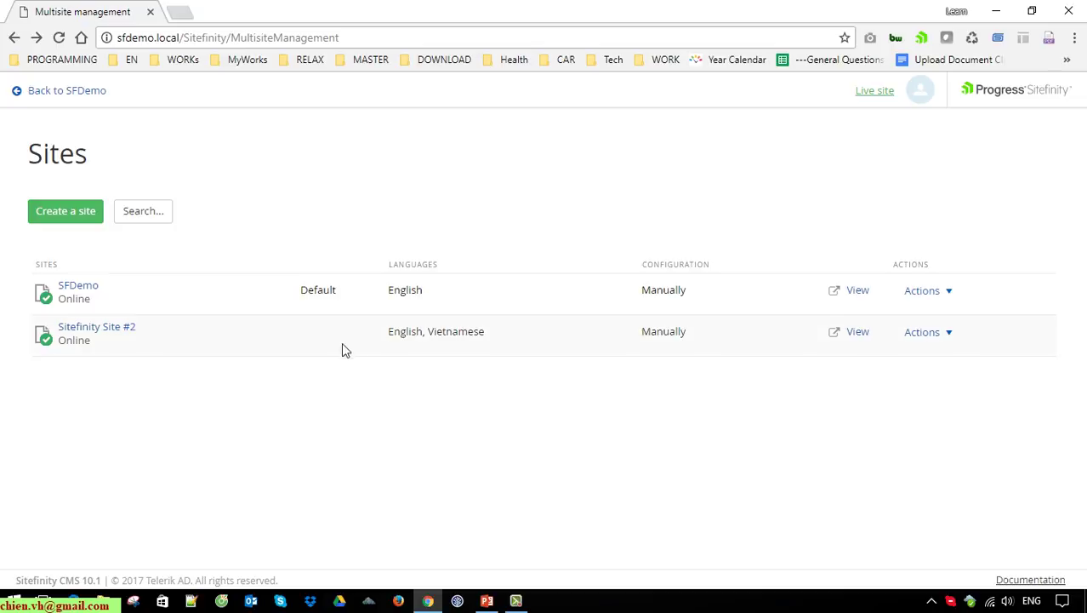
Switch from SFDemo to Sitefinity Site #2 and open its list of pages.
{"action": "left_click", "coordinate": [54, 94]}
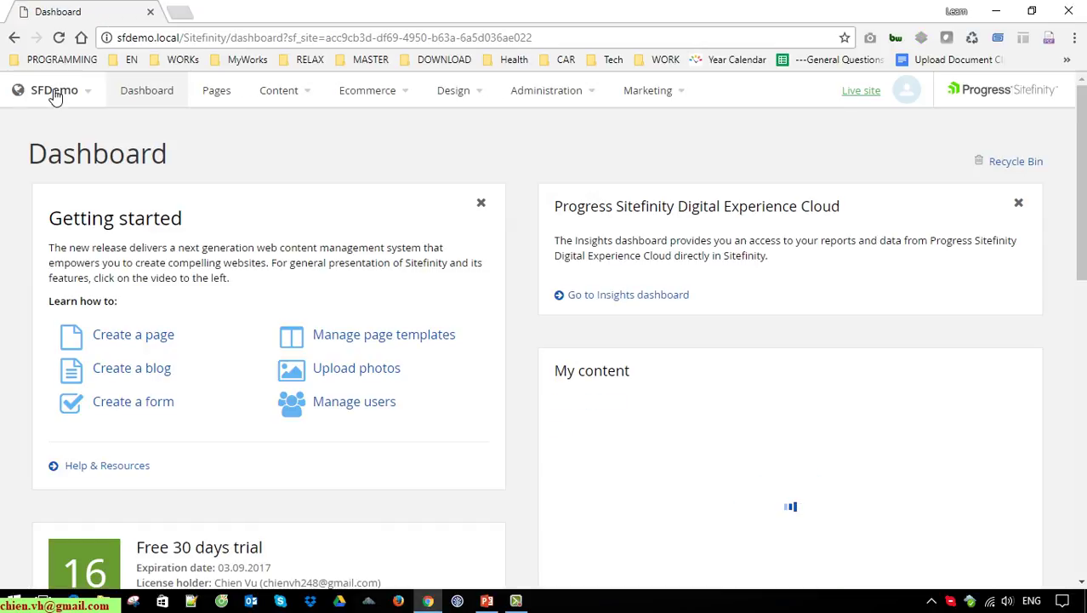
{"action": "left_click", "coordinate": [88, 92]}
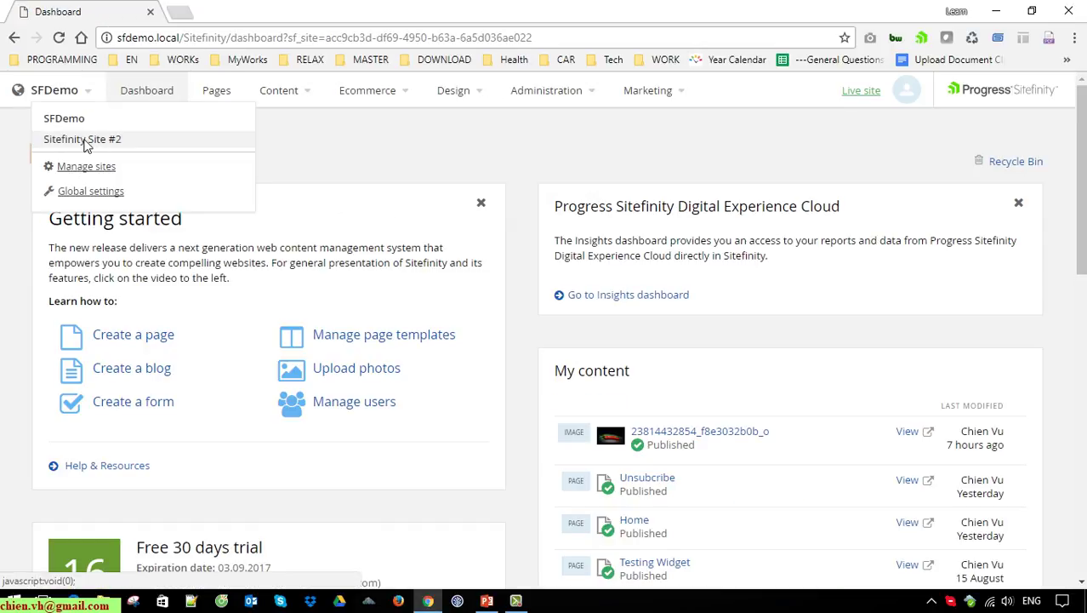
{"action": "left_click", "coordinate": [85, 139]}
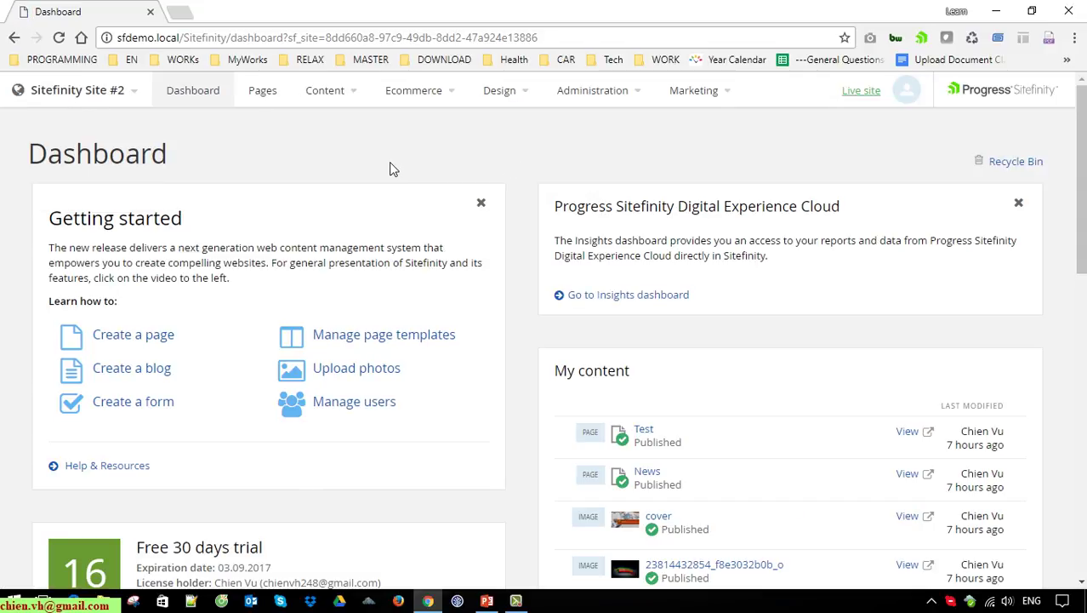
{"action": "left_click", "coordinate": [266, 95]}
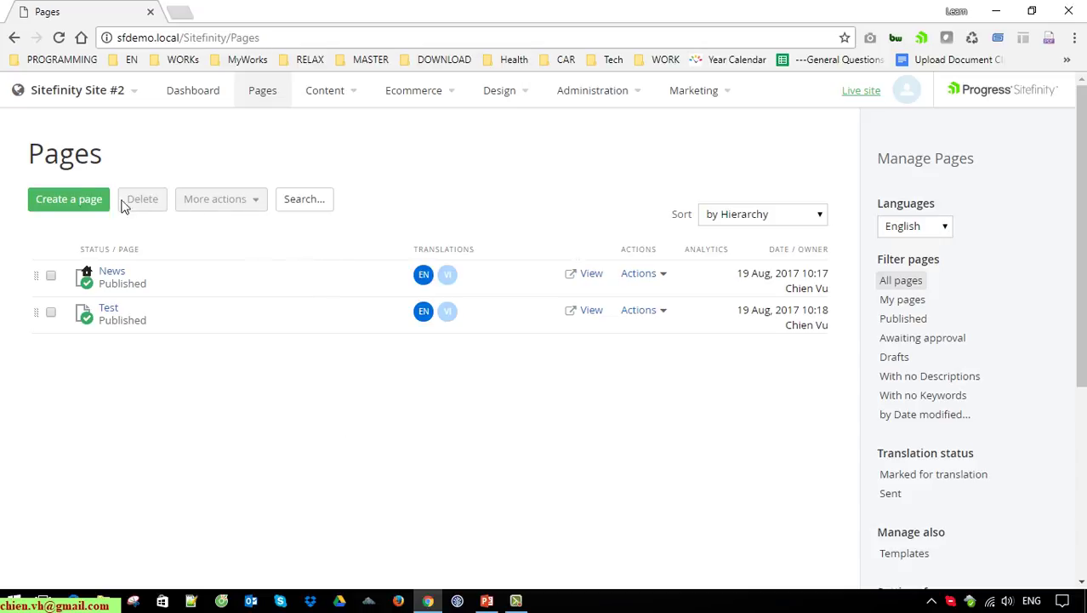
Examine the page translations by switching the pages list between English and Tiếng Việt, ending on English.
{"action": "double_click", "coordinate": [40, 149]}
{"action": "left_click", "coordinate": [330, 154]}
{"action": "left_click_drag", "start_coordinate": [434, 255], "coordinate": [534, 241]}
{"action": "left_click", "coordinate": [474, 257]}
{"action": "left_click", "coordinate": [944, 230]}
{"action": "left_click", "coordinate": [931, 262]}
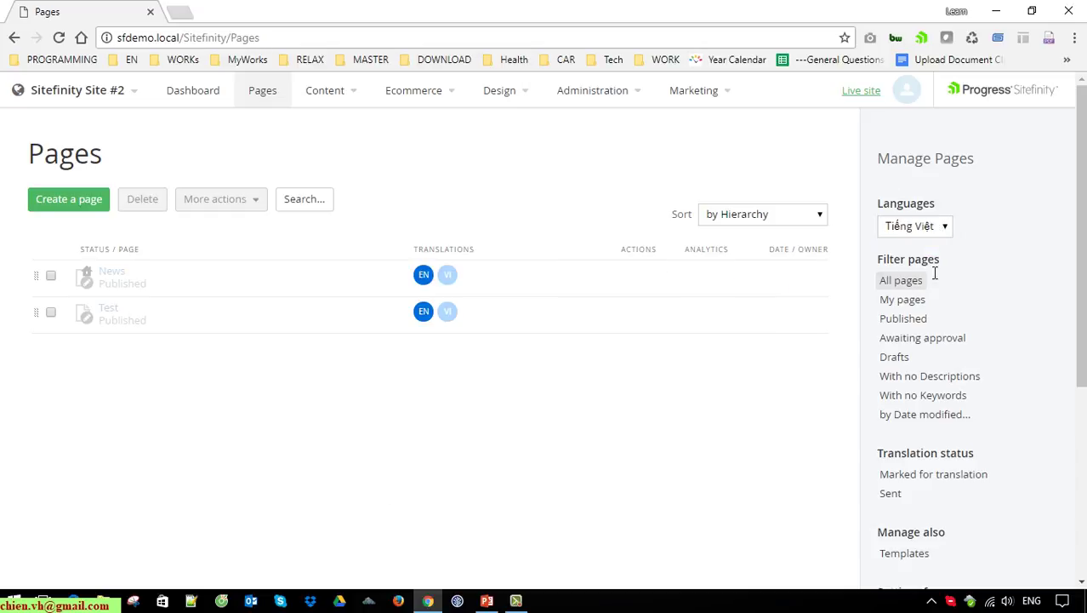
{"action": "left_click", "coordinate": [943, 229]}
{"action": "left_click", "coordinate": [918, 245]}
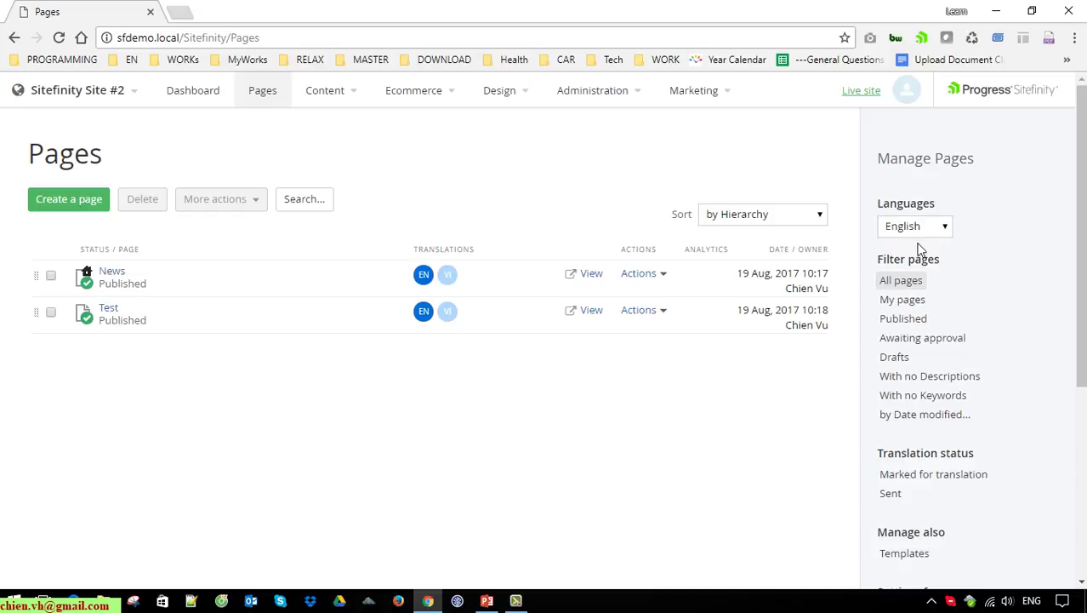
{"action": "left_click", "coordinate": [931, 226]}
{"action": "left_click", "coordinate": [912, 261]}
{"action": "left_click", "coordinate": [940, 226]}
{"action": "left_click", "coordinate": [914, 248]}
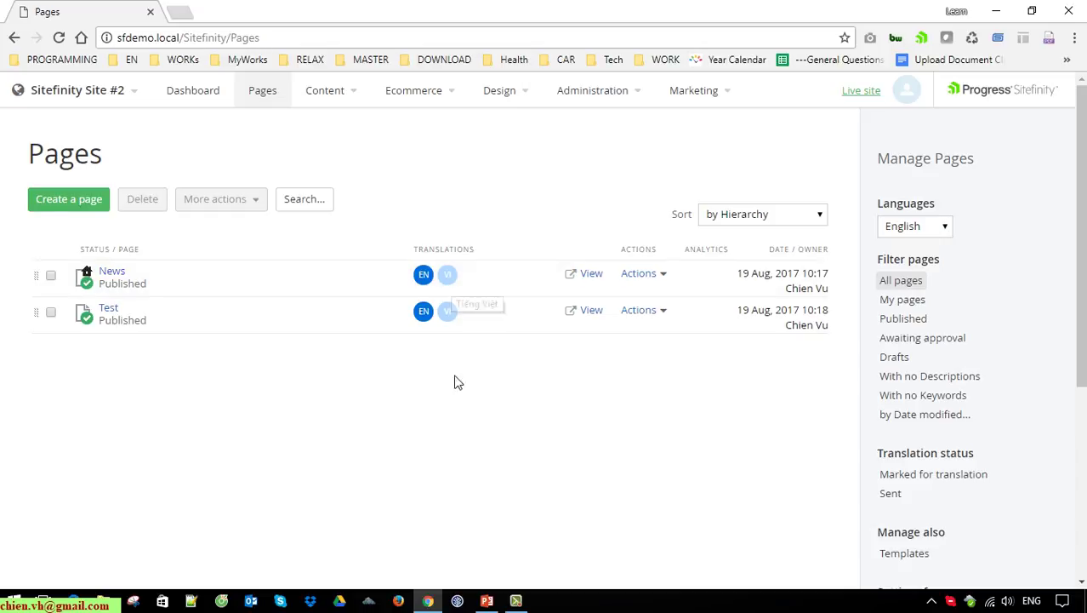
Create the Vietnamese version of the News page named "Tin Tức", copying its content from English with all language versions kept synced.
{"action": "left_click", "coordinate": [451, 277]}
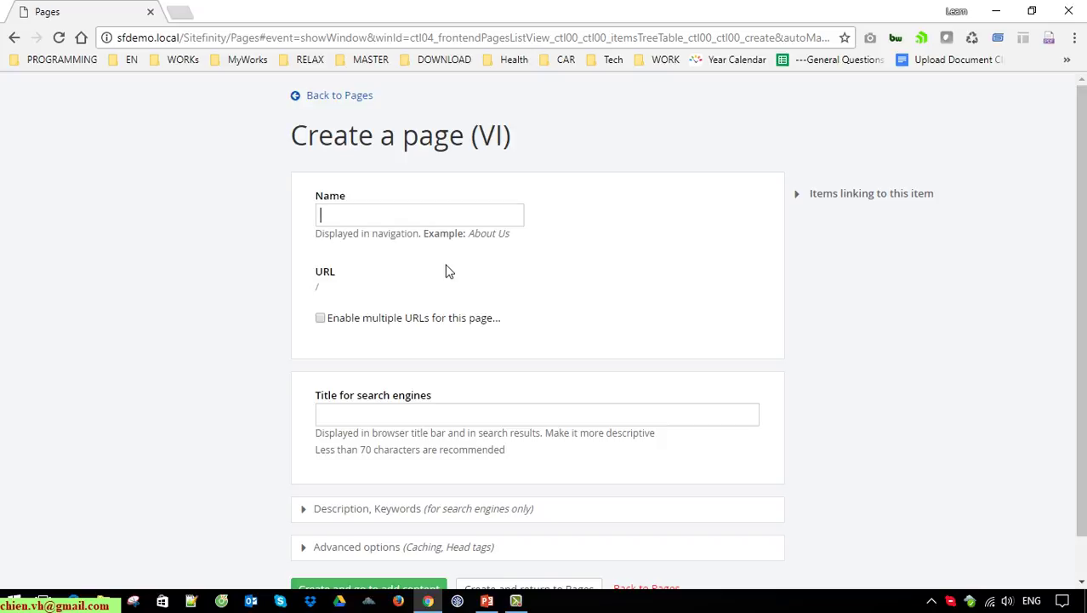
{"action": "type", "text": "Tin Tưc"}
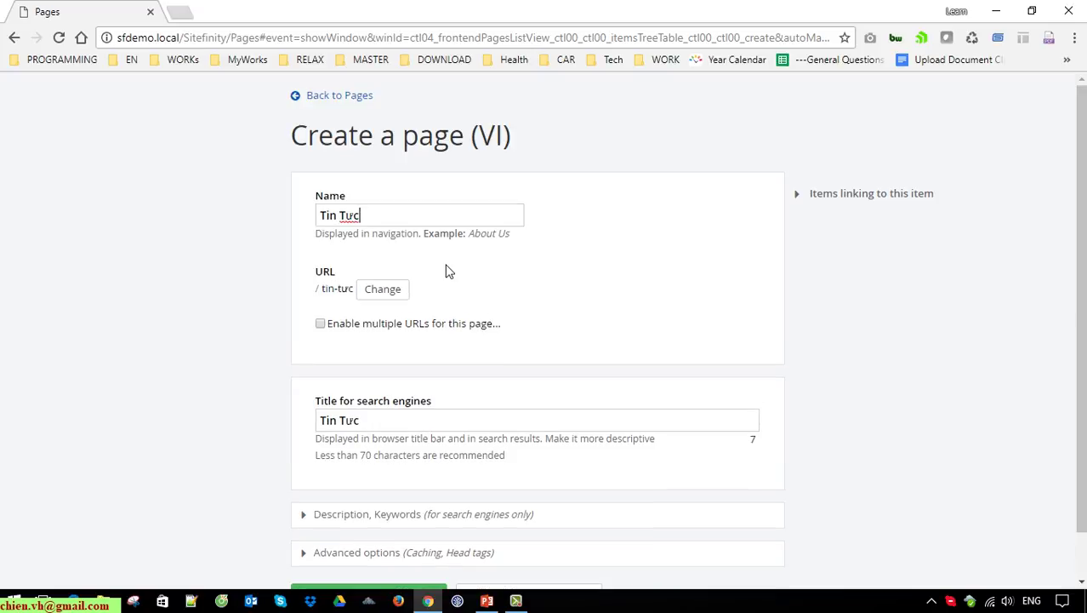
{"action": "scroll", "coordinate": [460, 307], "scroll_direction": "down", "scroll_amount": 1}
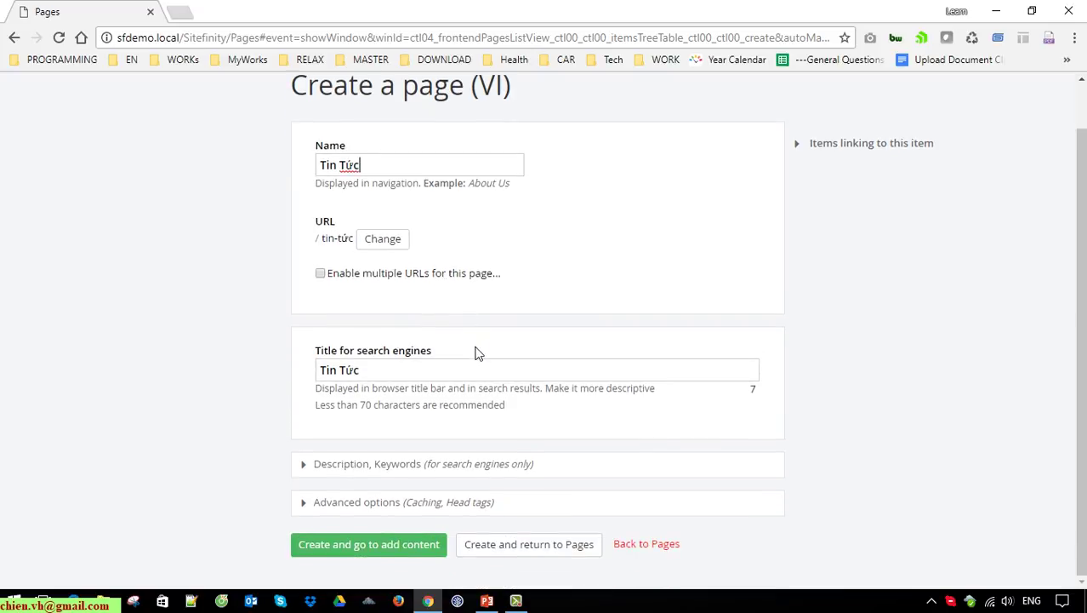
{"action": "left_click", "coordinate": [371, 549]}
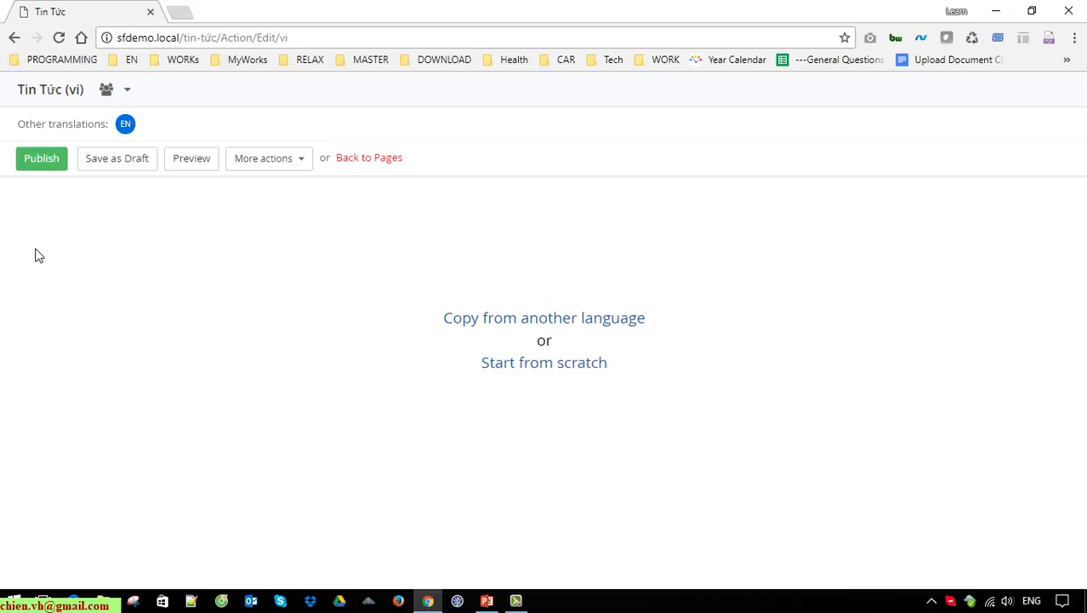
{"action": "left_click", "coordinate": [599, 318]}
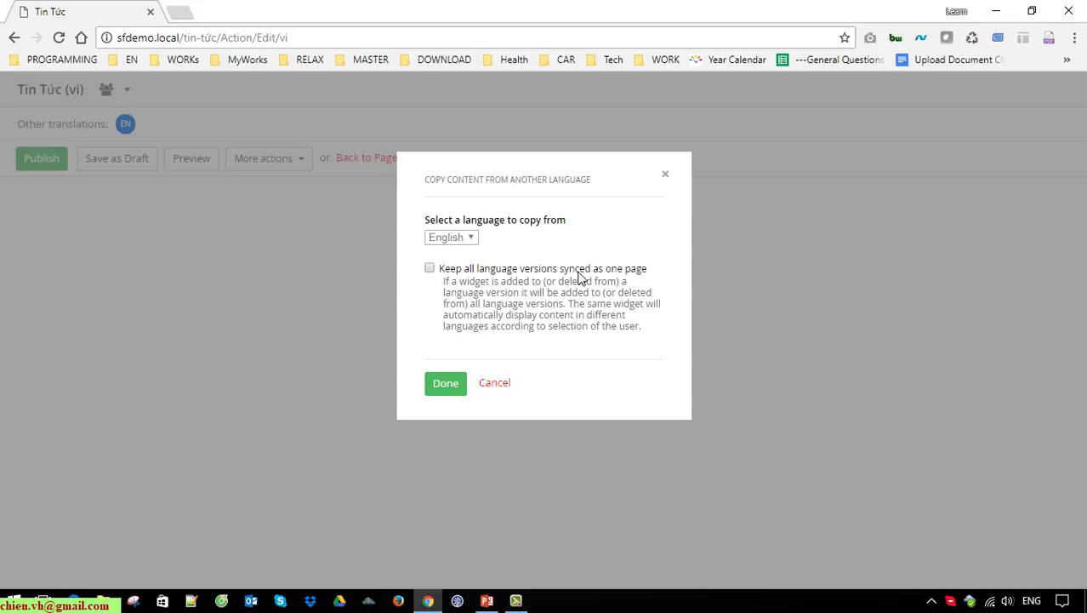
{"action": "left_click", "coordinate": [448, 388]}
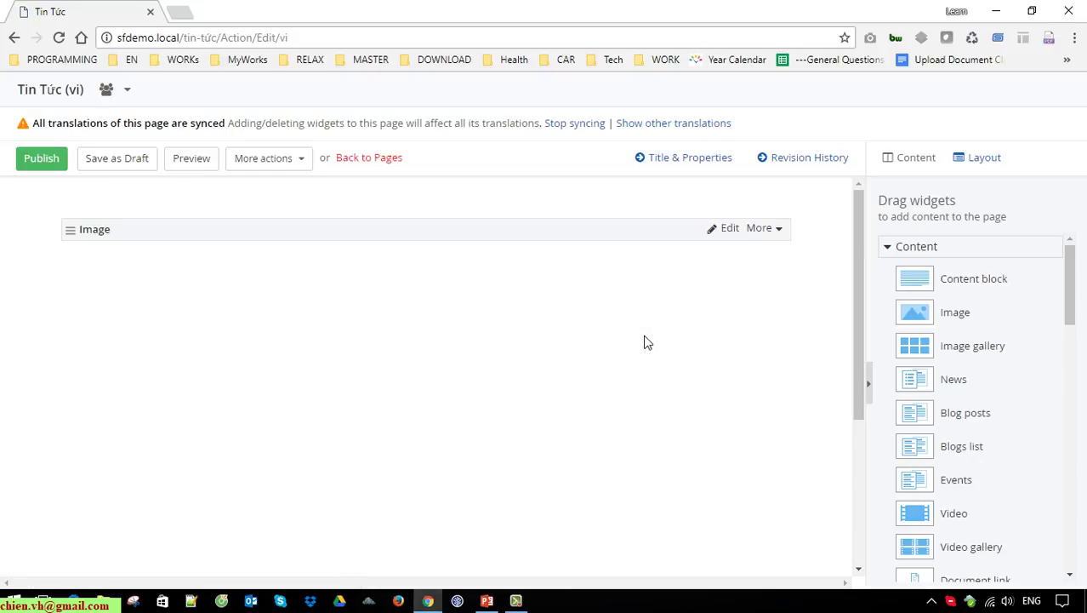
Delete the Image widget from the Vietnamese Tin Tức page.
{"action": "scroll", "coordinate": [472, 447], "scroll_direction": "down", "scroll_amount": 3}
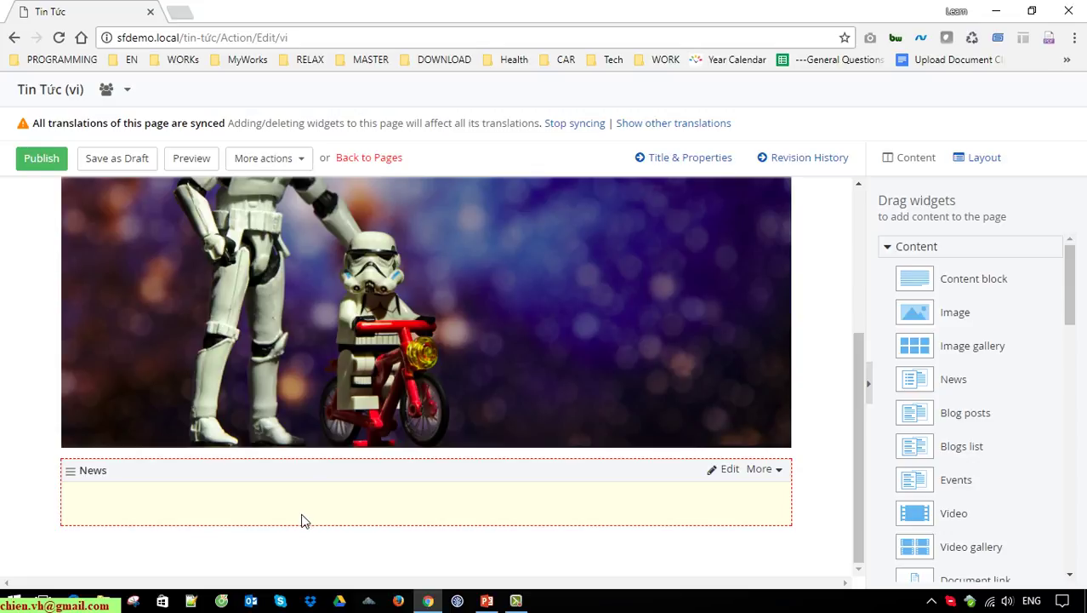
{"action": "scroll", "coordinate": [301, 518], "scroll_direction": "up", "scroll_amount": 3}
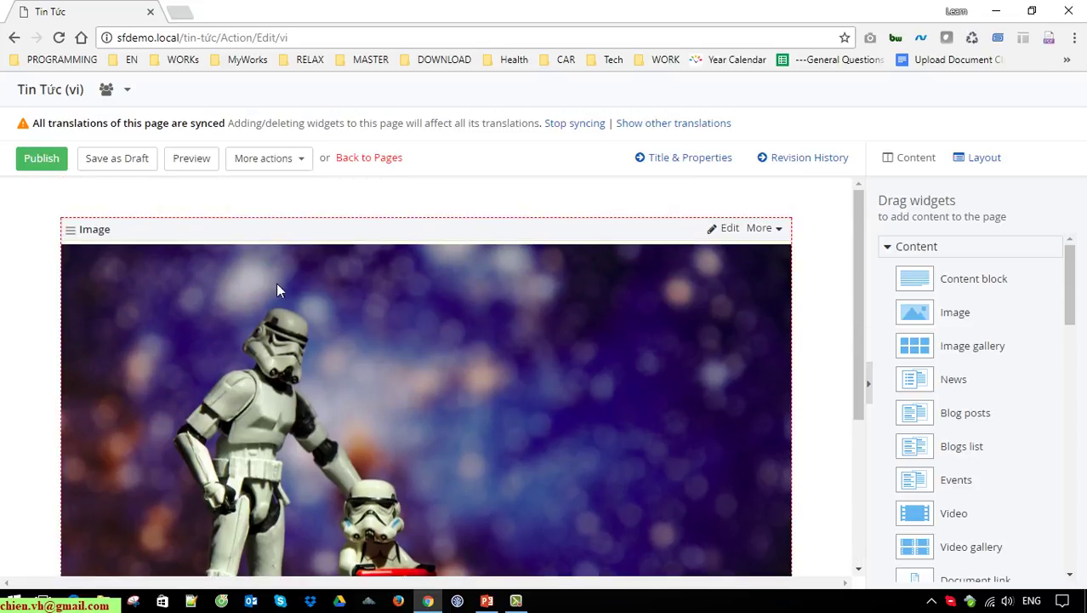
{"action": "left_click_drag", "start_coordinate": [861, 219], "coordinate": [868, 114]}
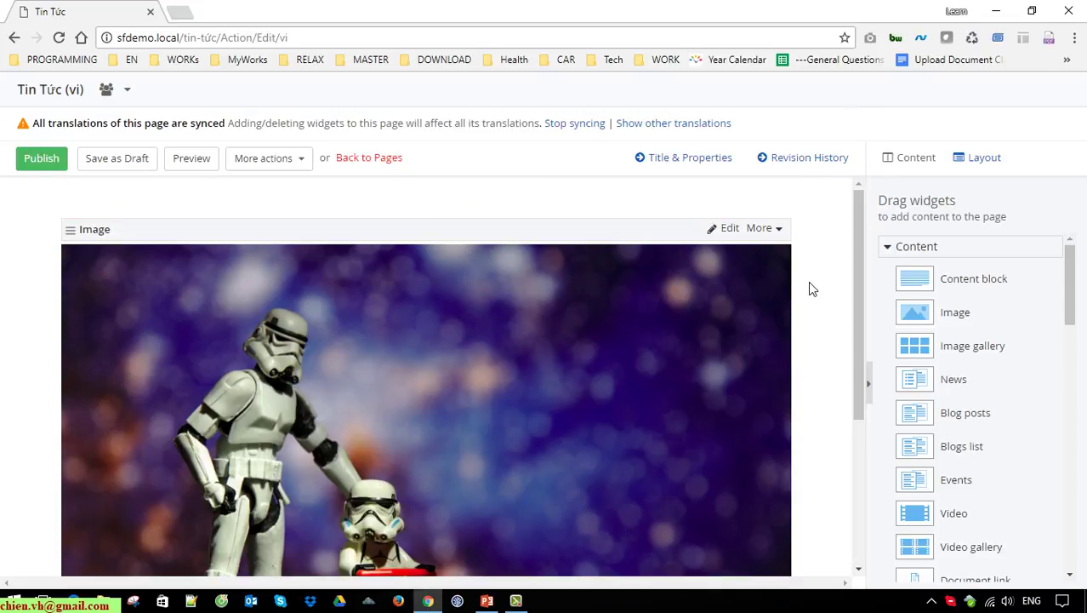
{"action": "left_click", "coordinate": [779, 230]}
{"action": "left_click", "coordinate": [711, 282]}
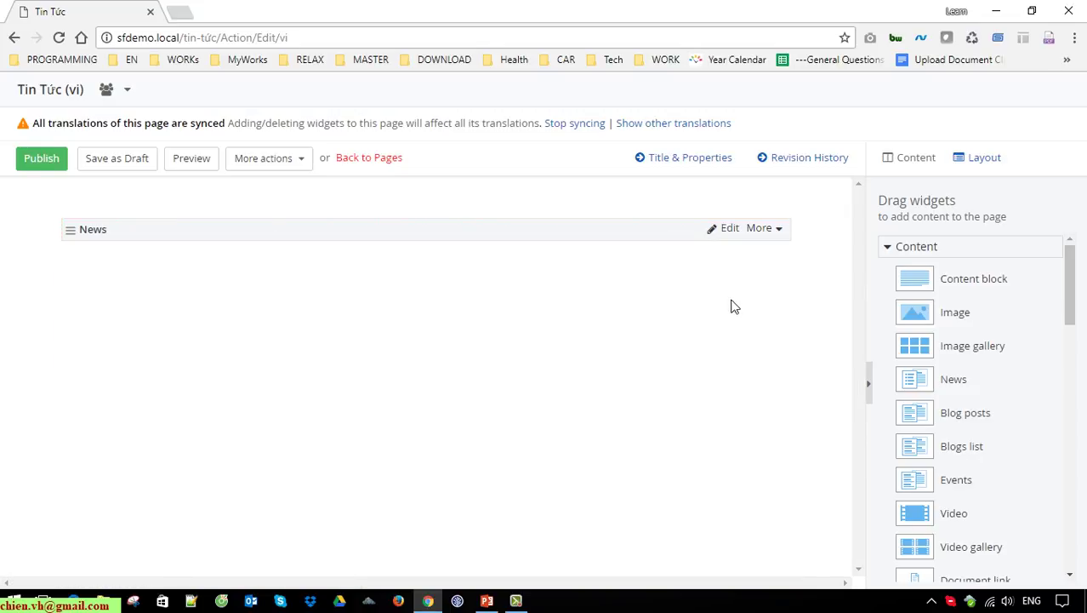
Check the News widget's content settings, save them, and delete the News widget from the Tin Tức page.
{"action": "left_click", "coordinate": [780, 234]}
{"action": "left_click", "coordinate": [727, 231]}
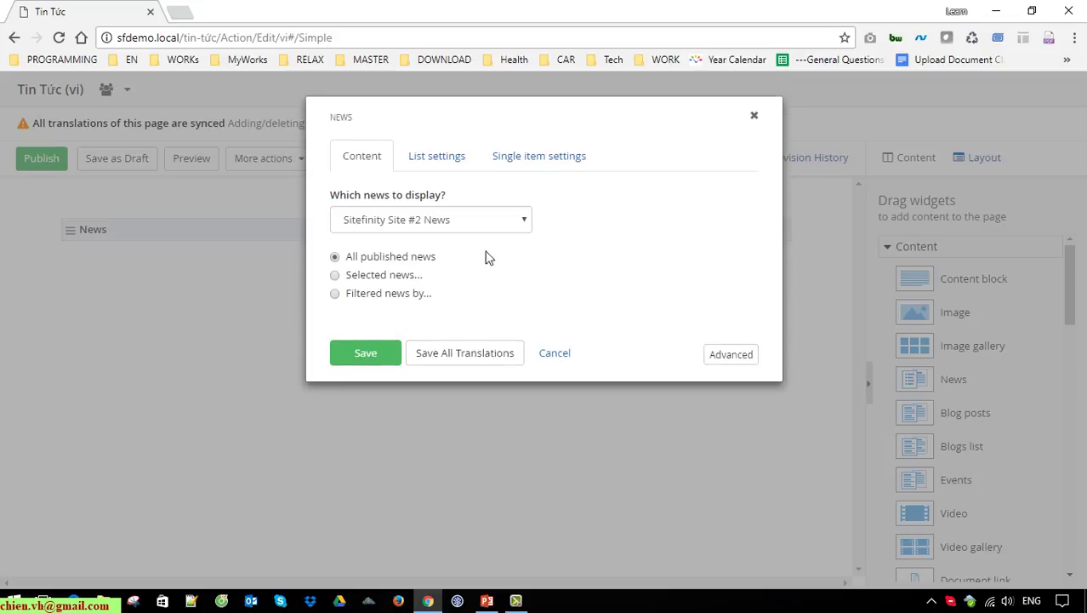
{"action": "left_click", "coordinate": [386, 364]}
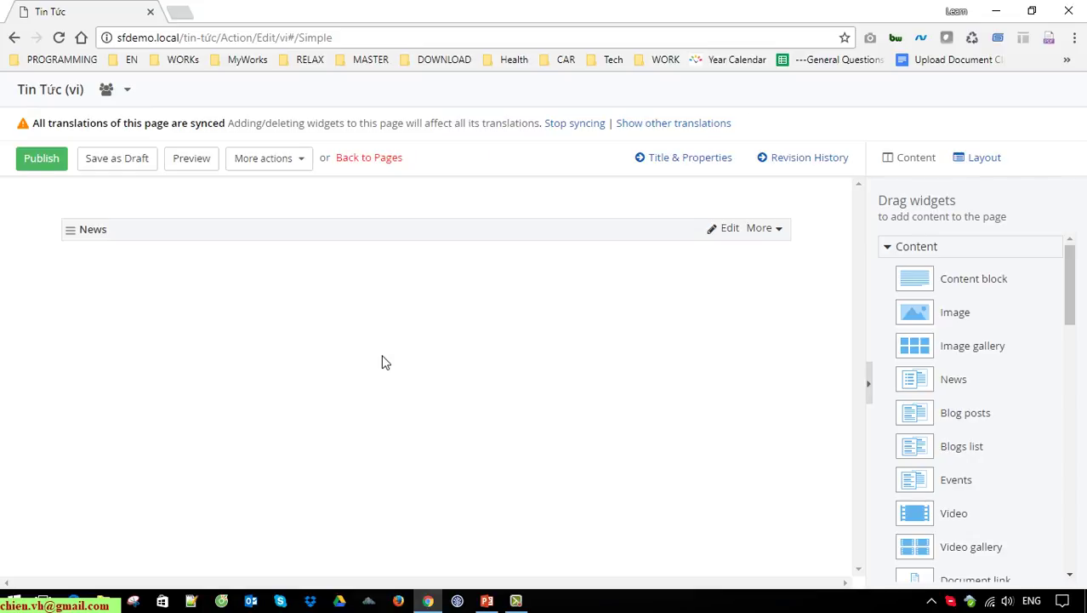
{"action": "left_click", "coordinate": [779, 229]}
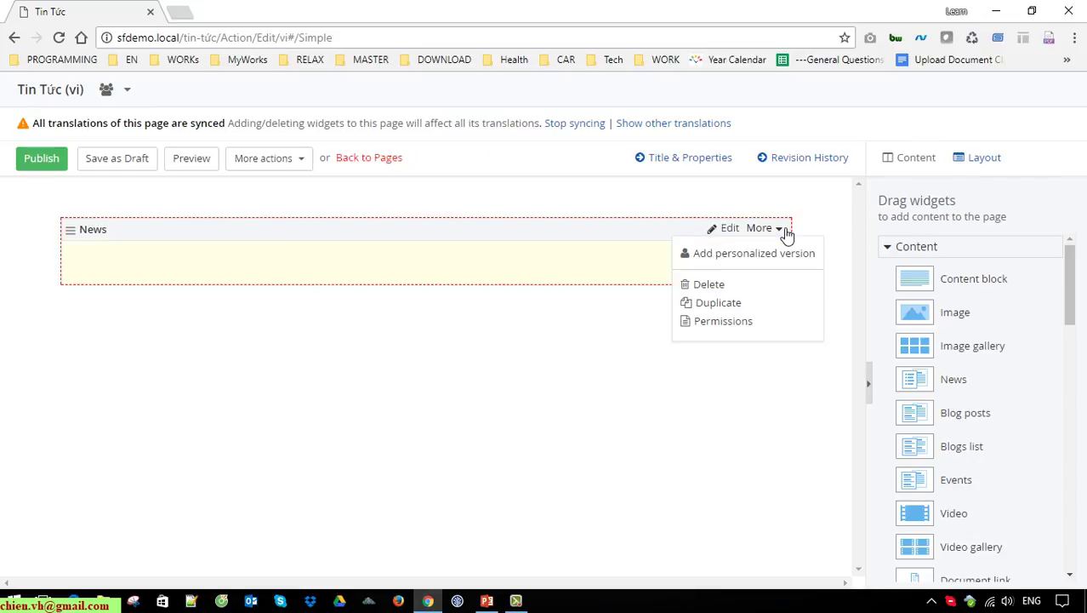
{"action": "left_click", "coordinate": [730, 284]}
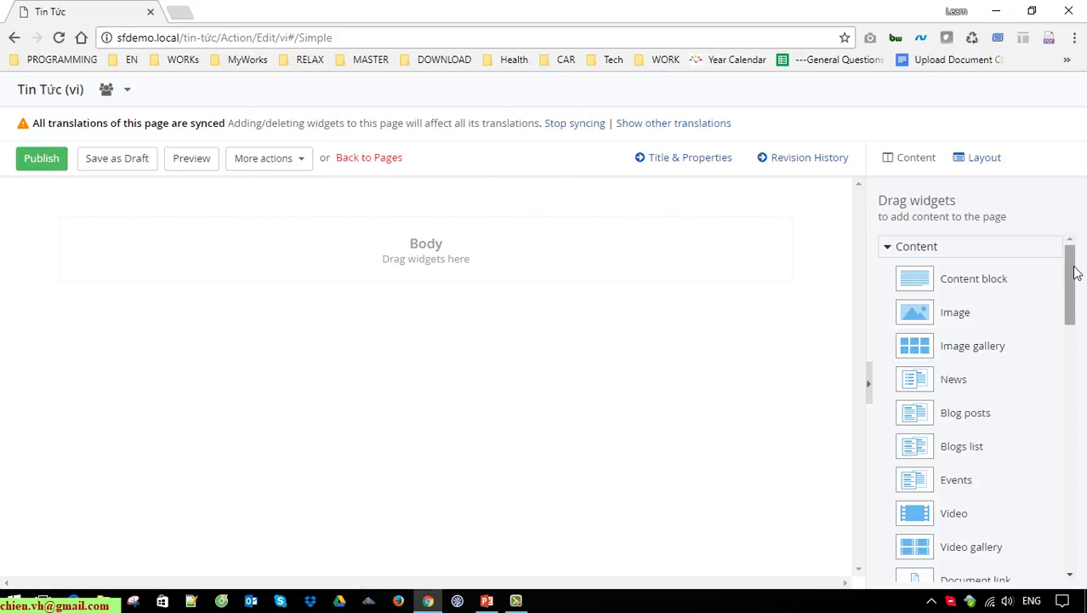
Divide the empty page body into two columns with the 75% + 25% layout element.
{"action": "left_click_drag", "start_coordinate": [1071, 277], "coordinate": [1072, 295]}
{"action": "left_click", "coordinate": [985, 157]}
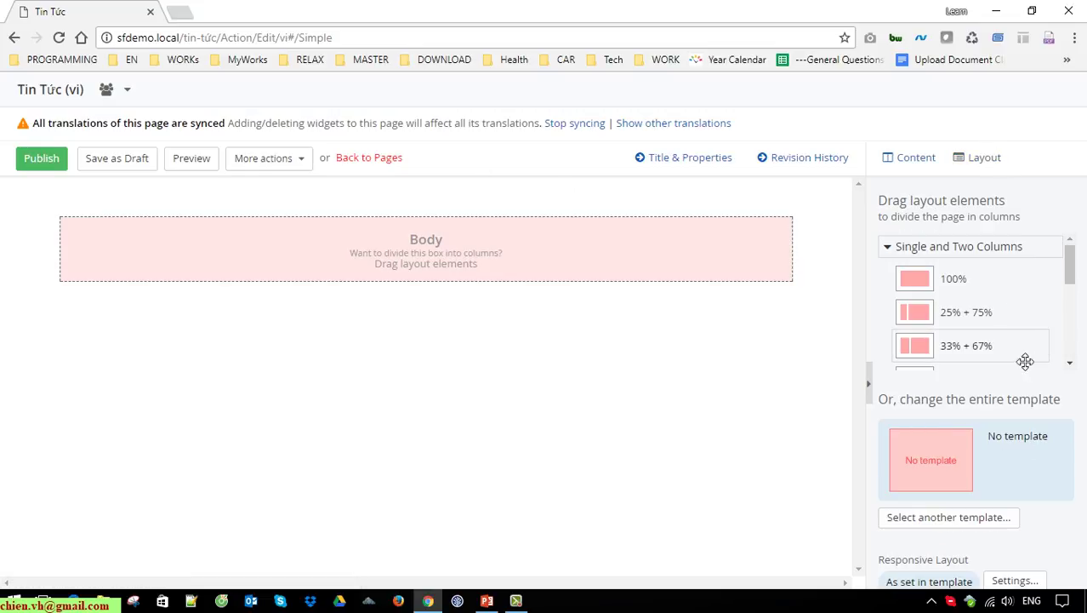
{"action": "scroll", "coordinate": [1027, 310], "scroll_direction": "down", "scroll_amount": 1}
{"action": "scroll", "coordinate": [1027, 311], "scroll_direction": "down", "scroll_amount": 3}
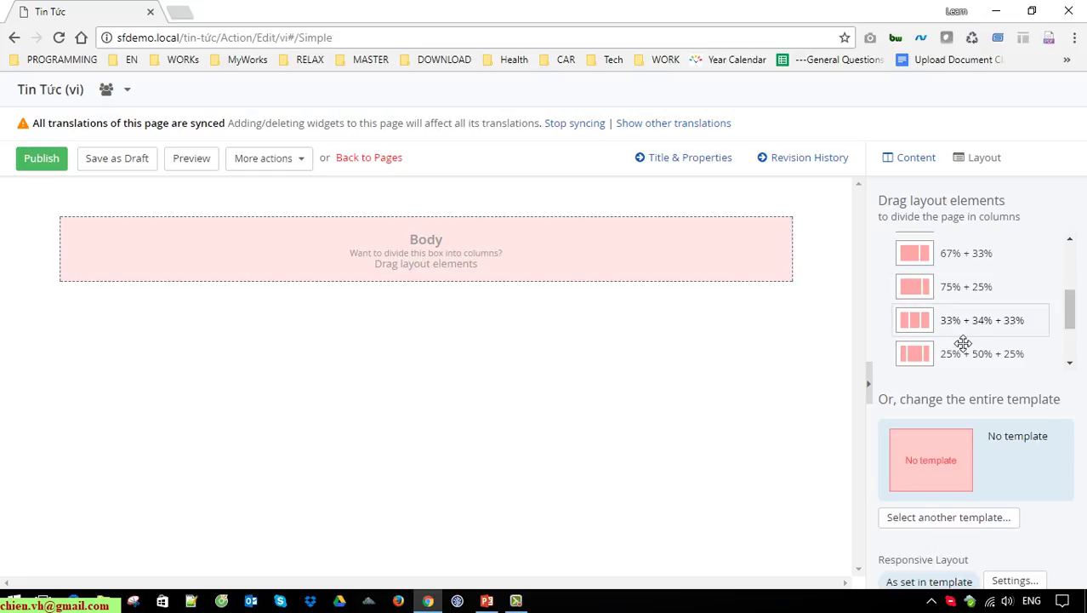
{"action": "scroll", "coordinate": [963, 343], "scroll_direction": "up", "scroll_amount": 3}
{"action": "scroll", "coordinate": [964, 343], "scroll_direction": "up", "scroll_amount": 1}
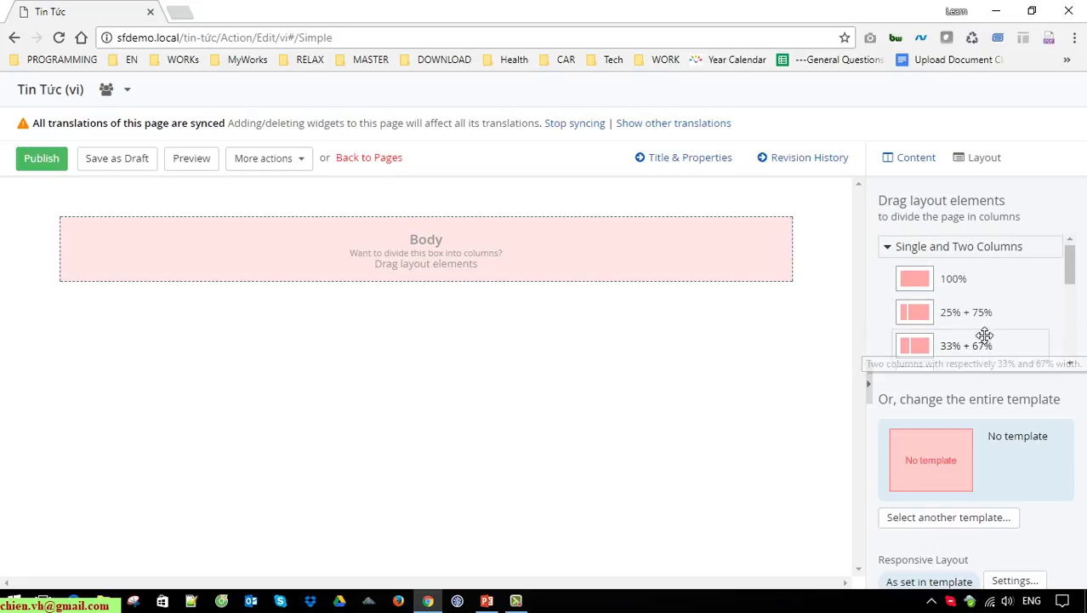
{"action": "scroll", "coordinate": [958, 339], "scroll_direction": "down", "scroll_amount": 4}
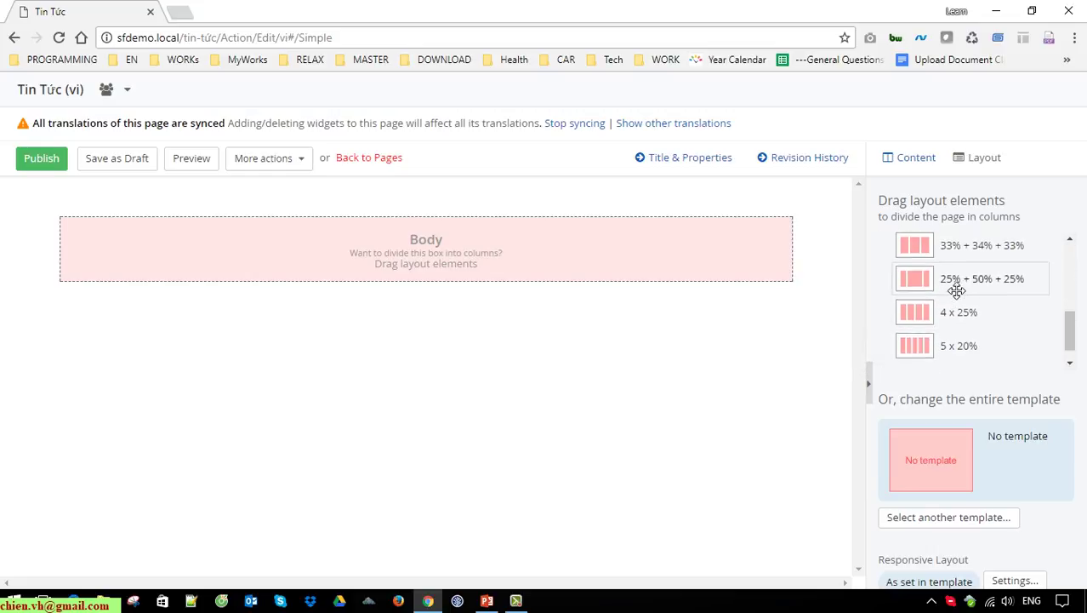
{"action": "scroll", "coordinate": [958, 289], "scroll_direction": "up", "scroll_amount": 3}
{"action": "left_click_drag", "start_coordinate": [944, 286], "coordinate": [361, 253]}
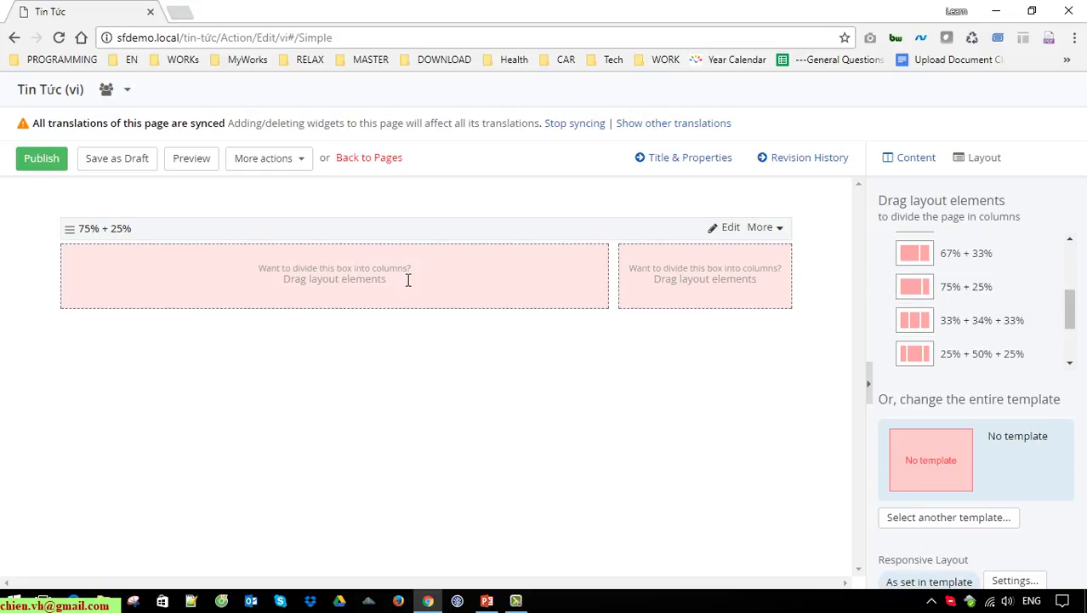
Add a Content block widget to the 75% column.
{"action": "left_click", "coordinate": [915, 157]}
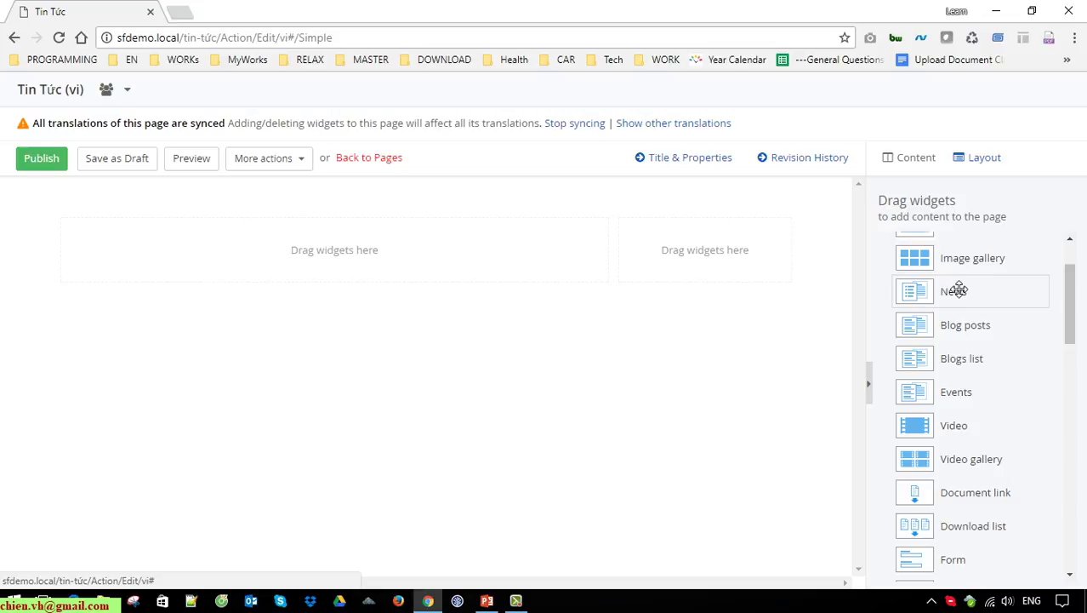
{"action": "mouse_move", "coordinate": [1071, 273]}
{"action": "left_mouse_down"}
{"action": "mouse_move", "coordinate": [1071, 245]}
{"action": "mouse_move", "coordinate": [1070, 267]}
{"action": "left_mouse_up"}
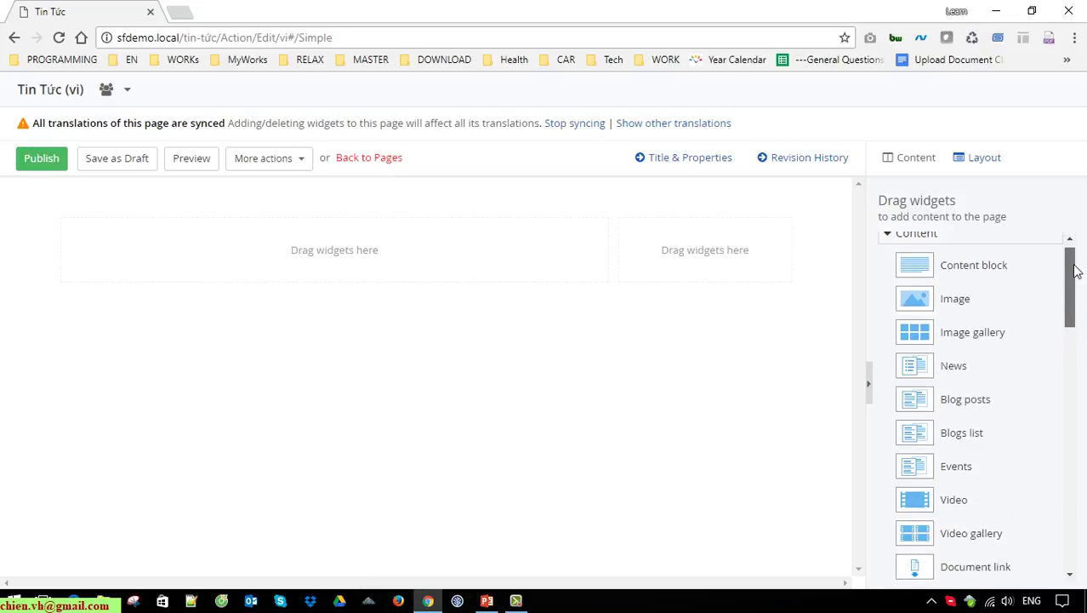
{"action": "left_click_drag", "start_coordinate": [951, 271], "coordinate": [326, 268]}
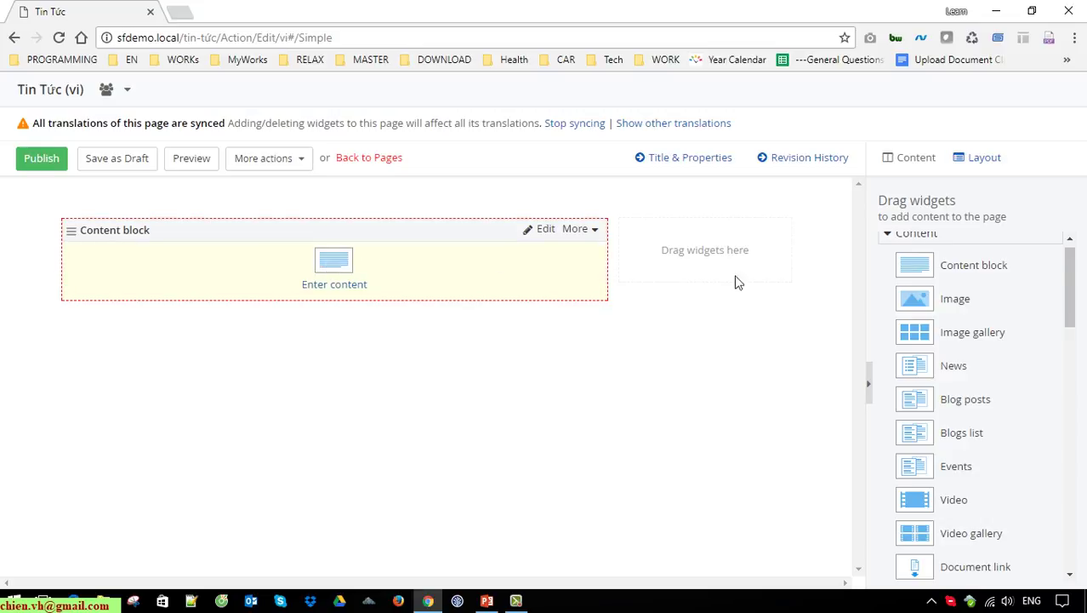
Add the MVC Language selector widget from the Navigation group to the 25% column.
{"action": "scroll", "coordinate": [990, 289], "scroll_direction": "up", "scroll_amount": 1}
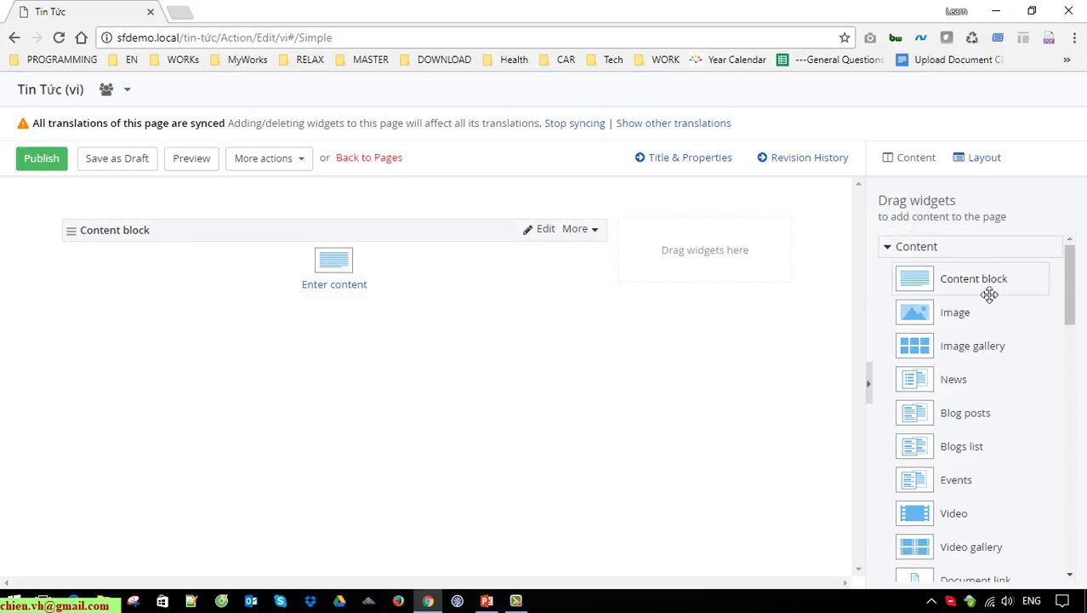
{"action": "left_click", "coordinate": [979, 247]}
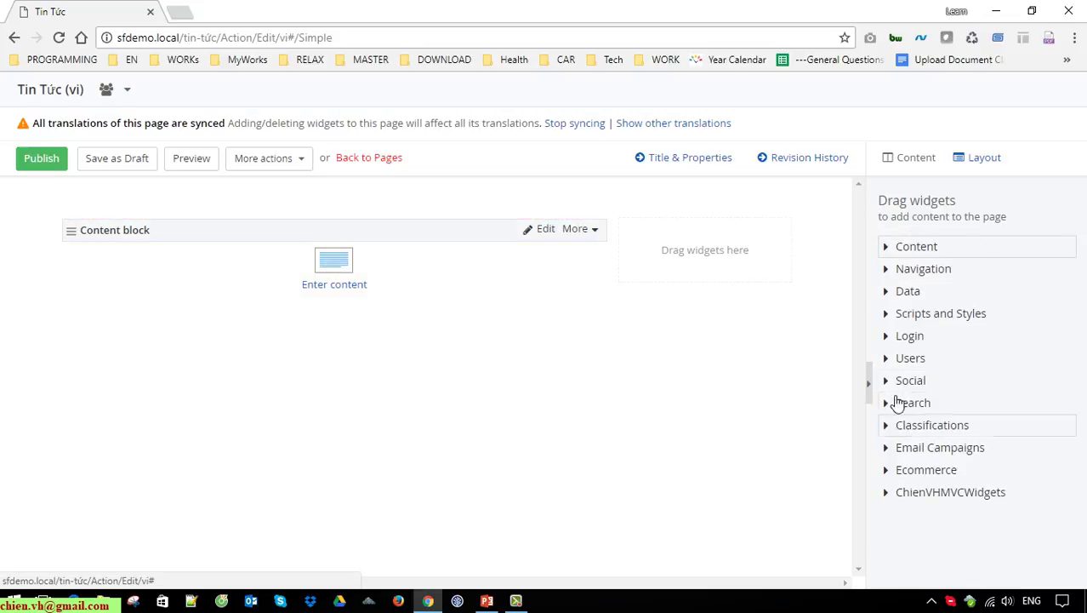
{"action": "left_click", "coordinate": [888, 313]}
{"action": "left_click", "coordinate": [896, 320]}
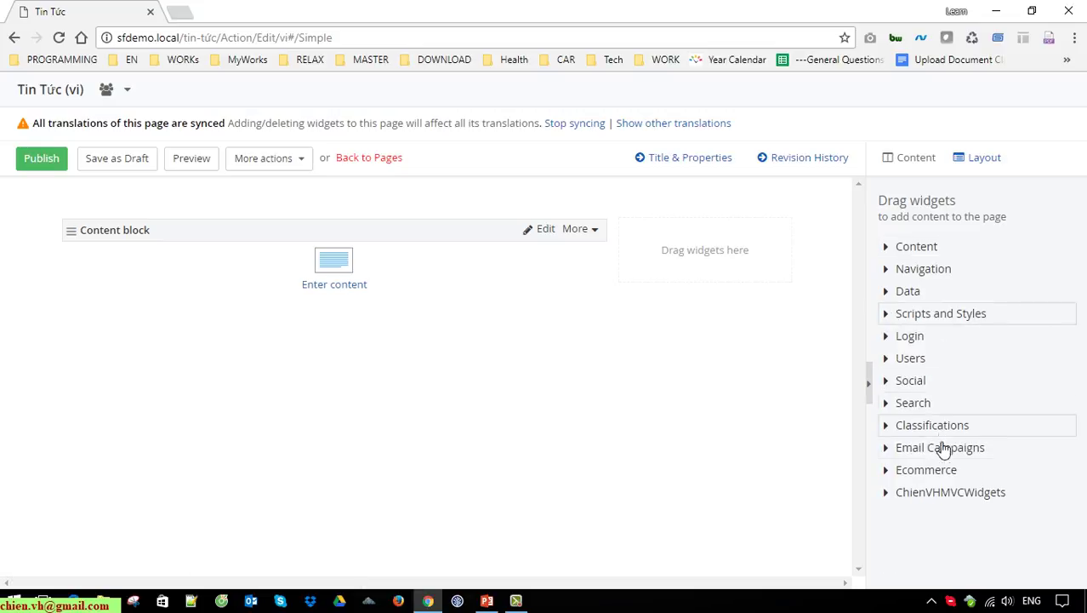
{"action": "left_click", "coordinate": [899, 271]}
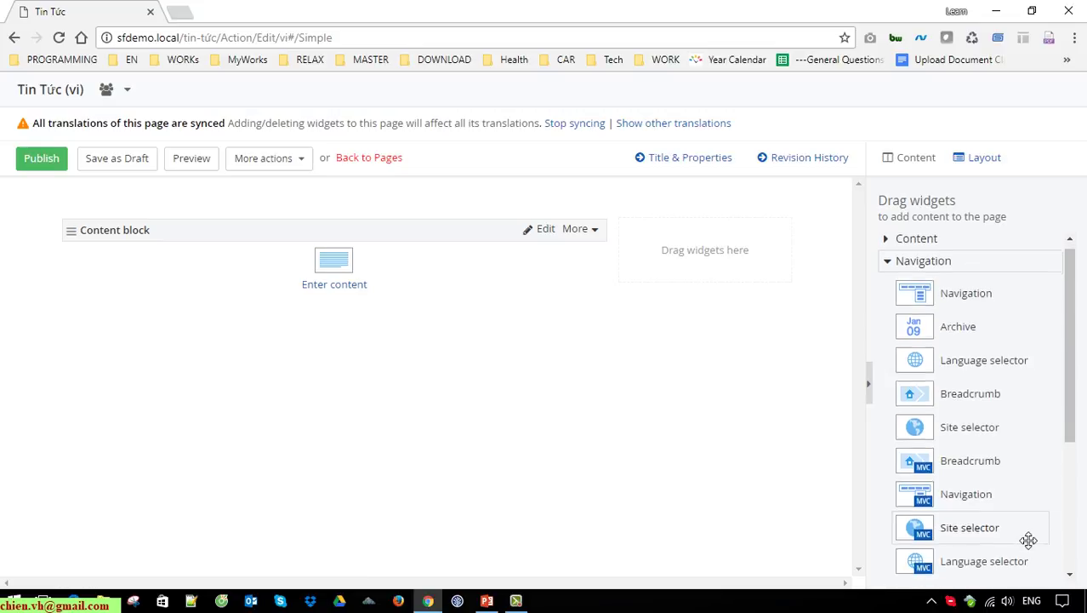
{"action": "scroll", "coordinate": [1021, 494], "scroll_direction": "down", "scroll_amount": 2}
{"action": "left_click_drag", "start_coordinate": [923, 424], "coordinate": [712, 265]}
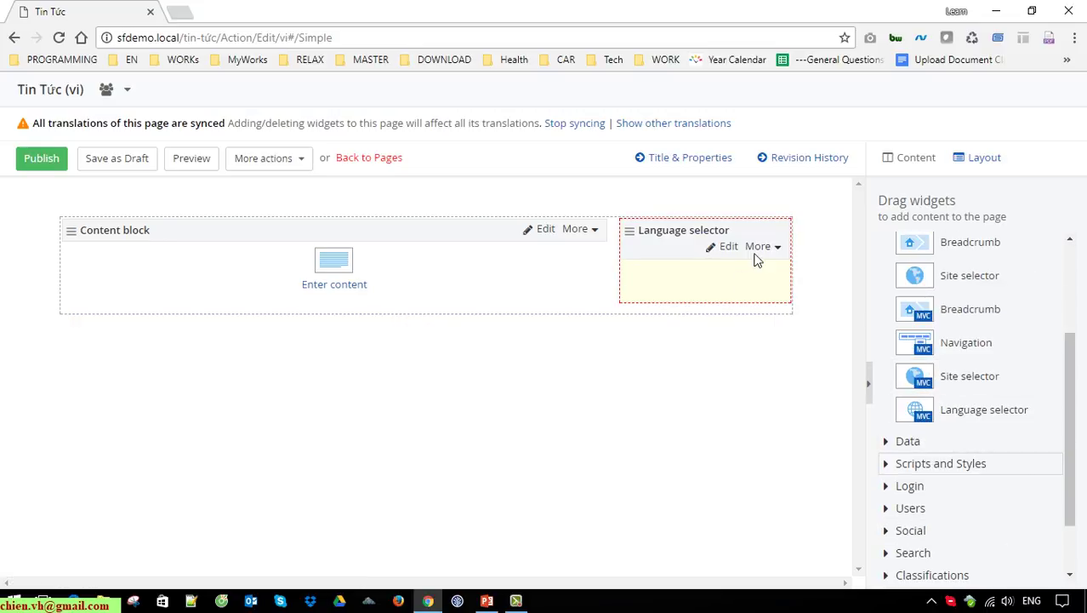
Set the Language selector's template to Drop down menu, save it, and check the languages it offers.
{"action": "left_click", "coordinate": [728, 249]}
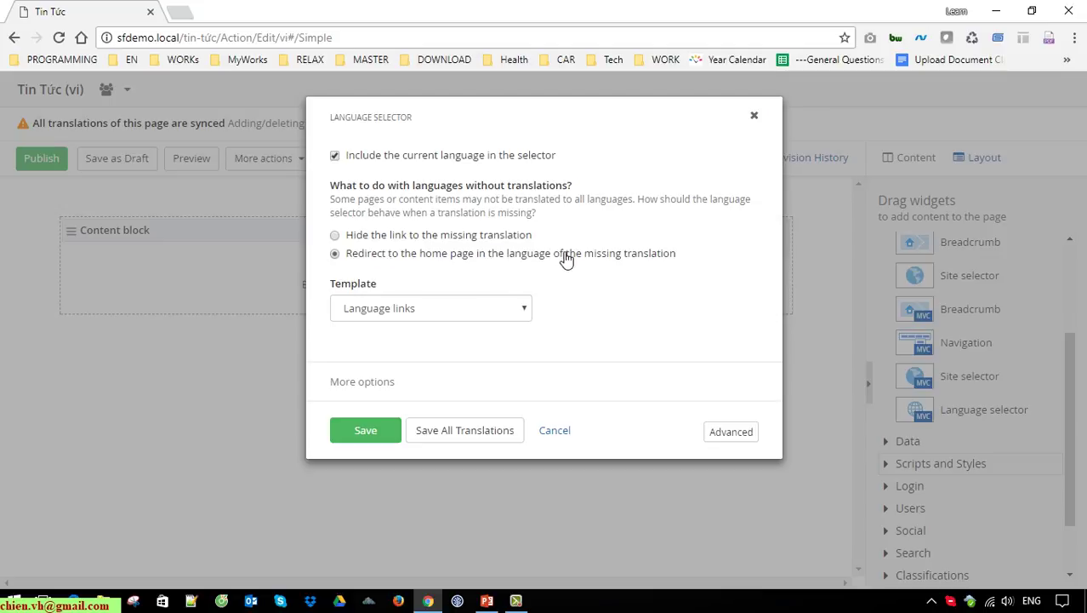
{"action": "left_click", "coordinate": [518, 311]}
{"action": "left_click", "coordinate": [518, 311]}
{"action": "left_click", "coordinate": [517, 310]}
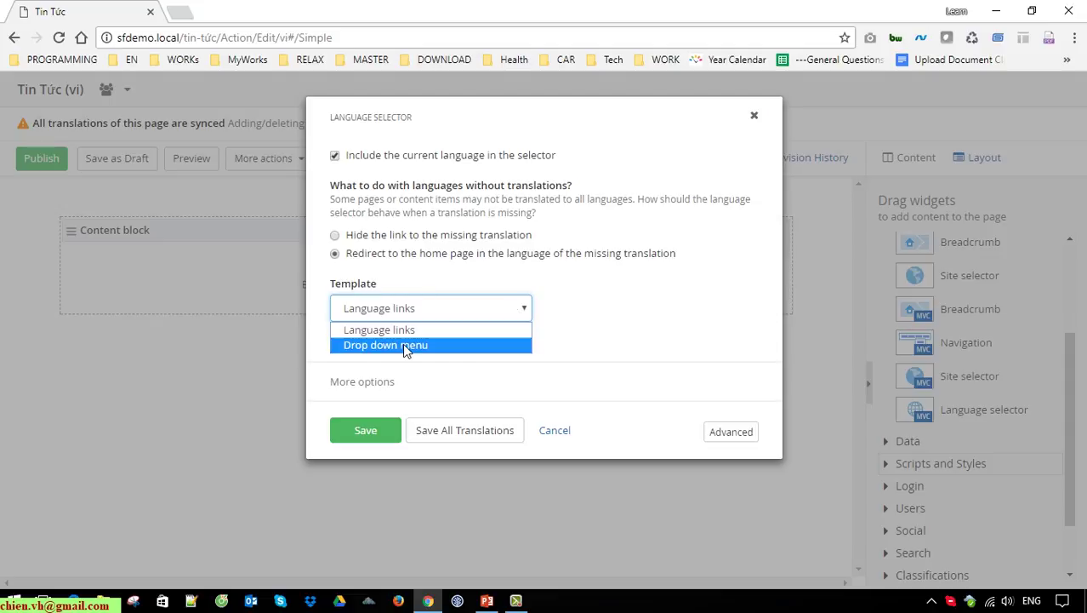
{"action": "left_click", "coordinate": [405, 346]}
{"action": "left_click", "coordinate": [383, 434]}
{"action": "left_click", "coordinate": [718, 272]}
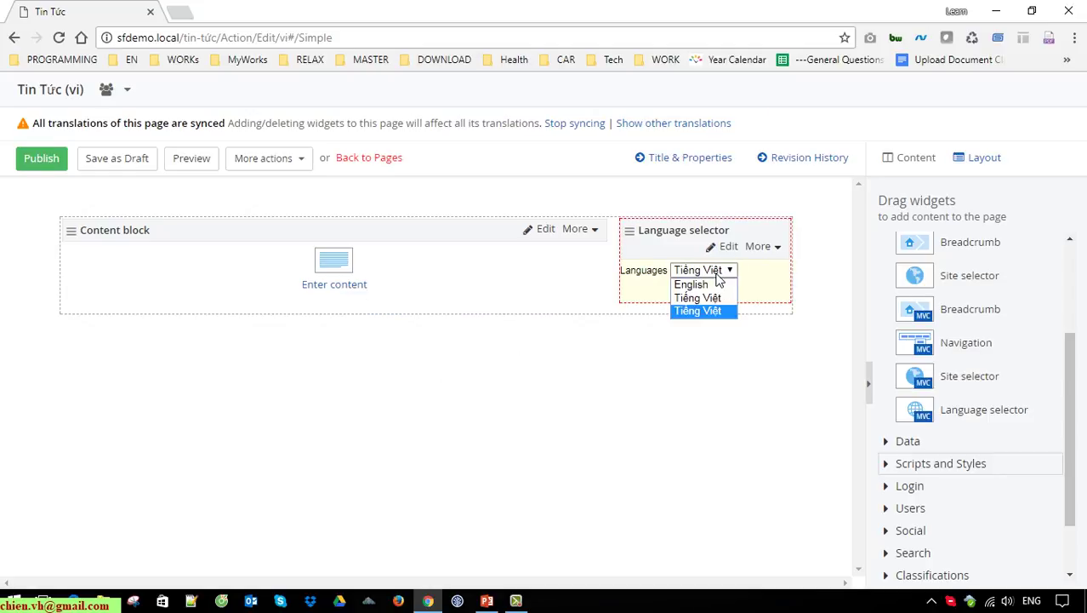
{"action": "left_click", "coordinate": [701, 419]}
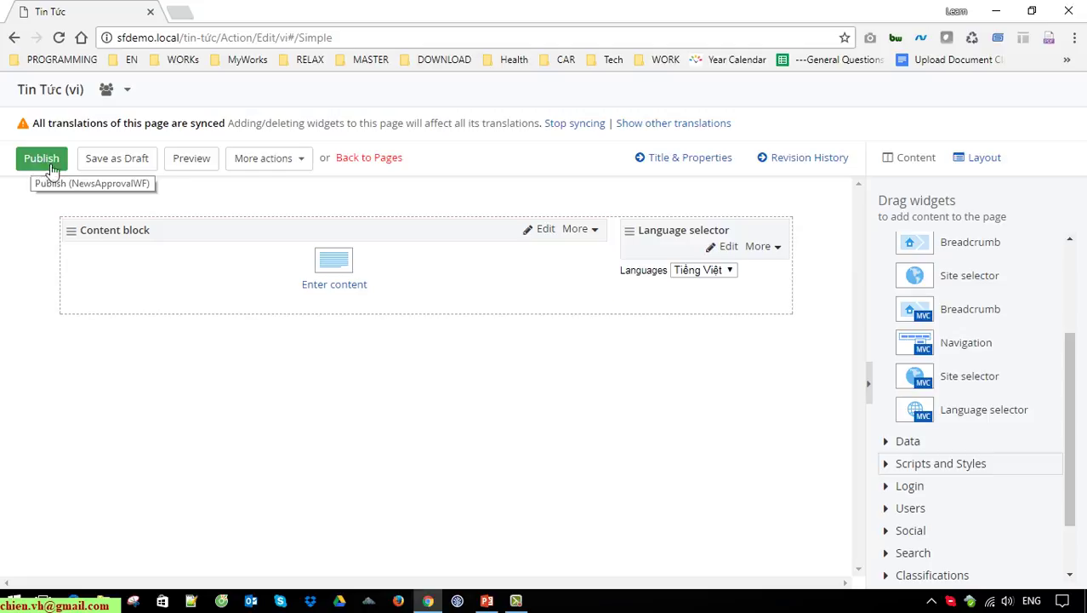
Enter "Đây là nội dung tiếng việt" in the content block, save it for this translation only, and publish the page.
{"action": "left_click", "coordinate": [329, 286]}
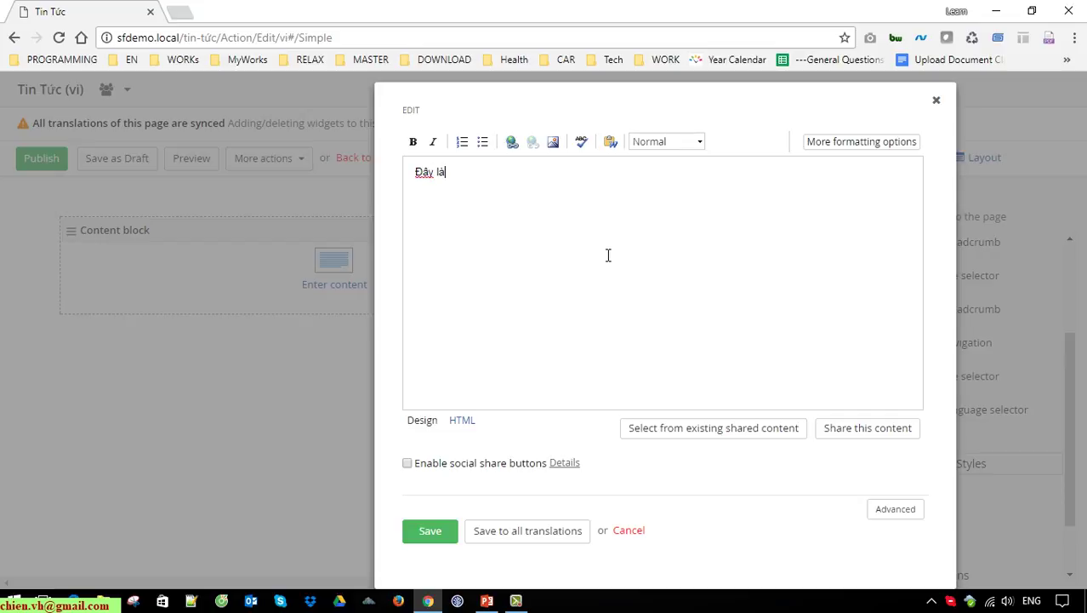
{"action": "type", "text": "Đây là noội dung tiêếng việt"}
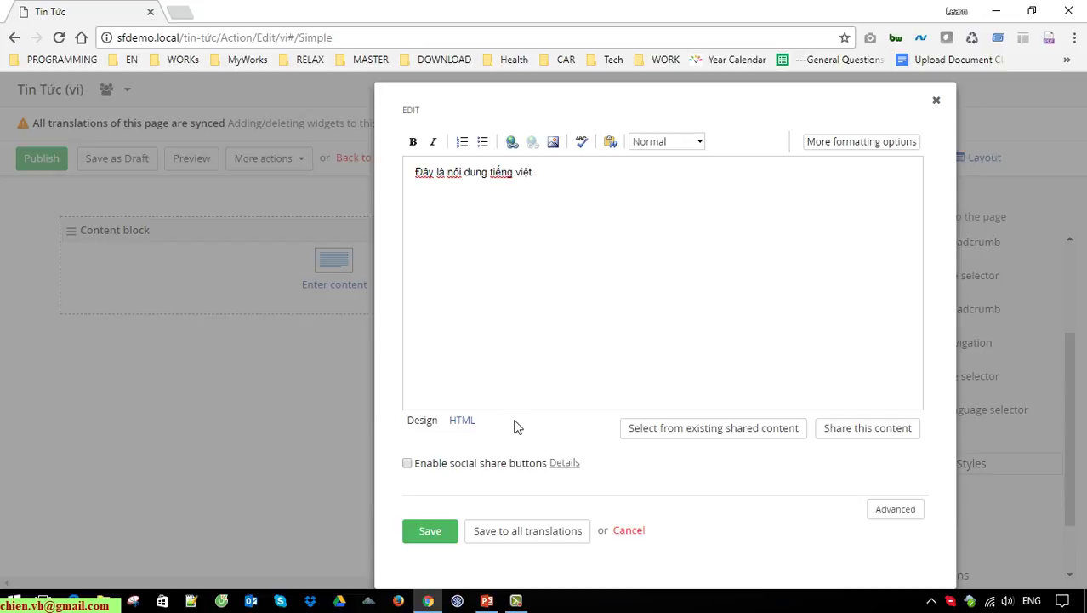
{"action": "left_click", "coordinate": [447, 529]}
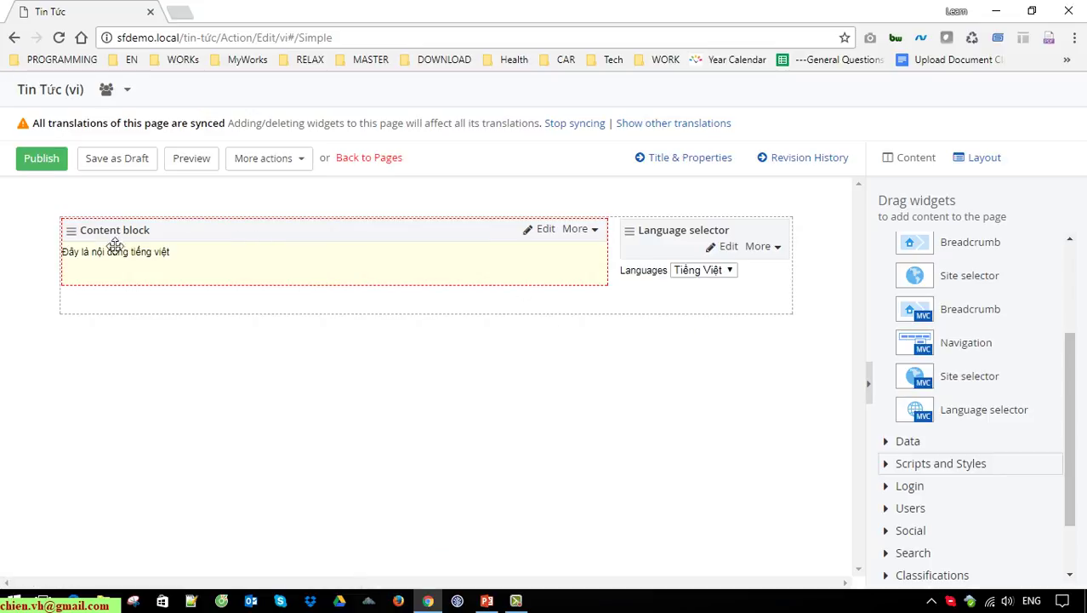
{"action": "left_click_drag", "start_coordinate": [172, 257], "coordinate": [49, 264]}
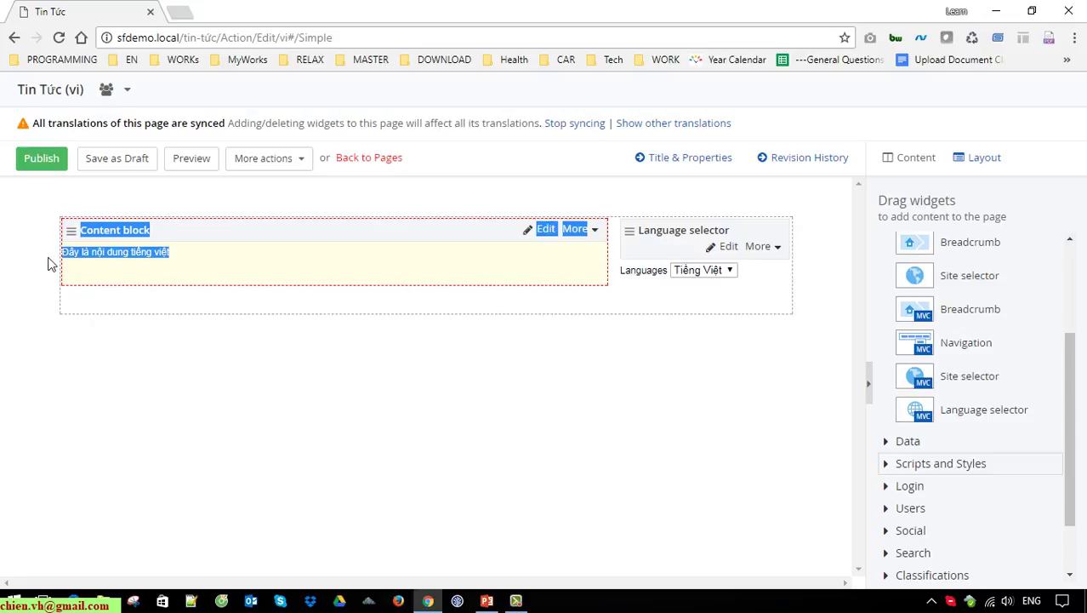
{"action": "left_click", "coordinate": [196, 329]}
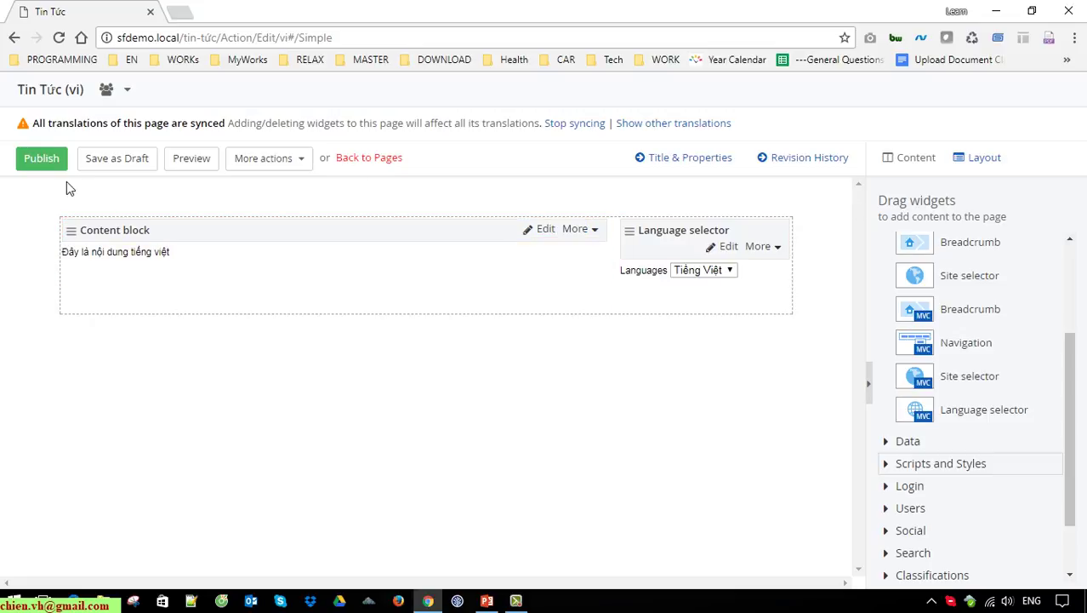
{"action": "left_click", "coordinate": [50, 161]}
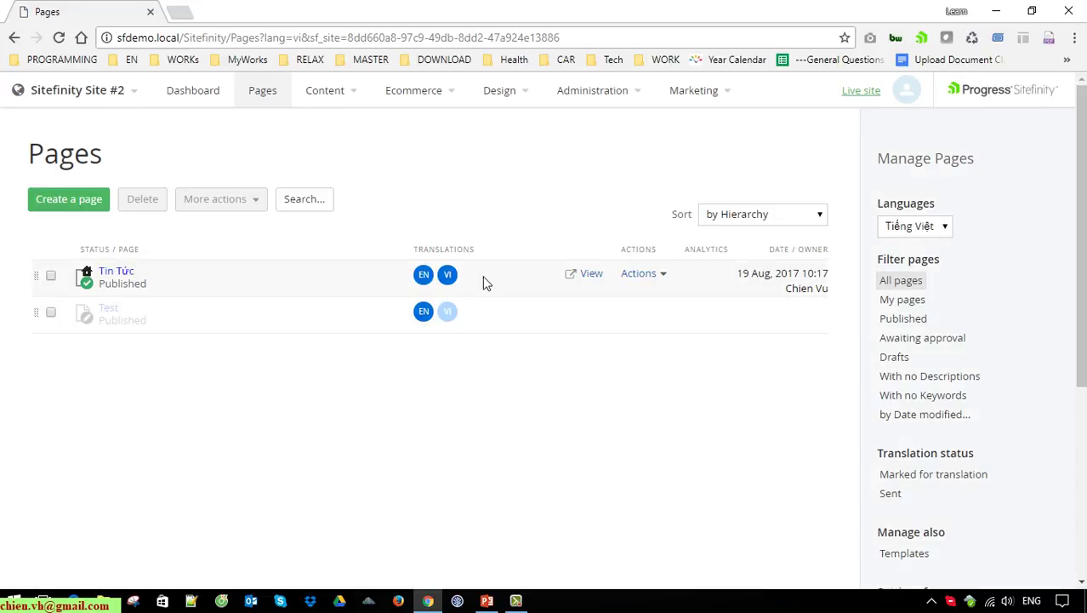
Open the English version of the page, save its language selector with the Drop down menu template, and publish it.
{"action": "left_click", "coordinate": [425, 277]}
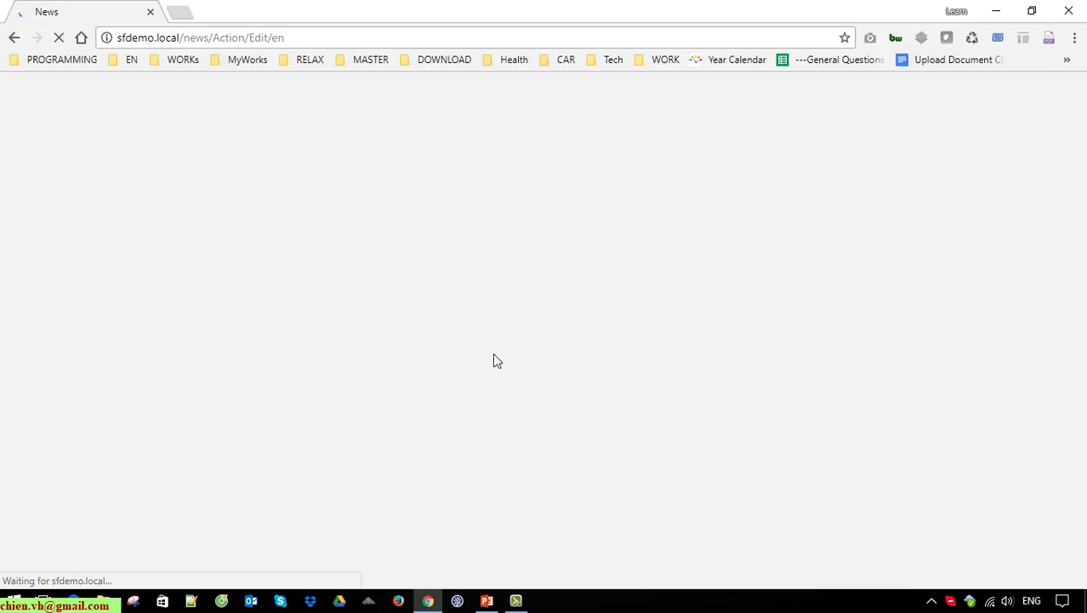
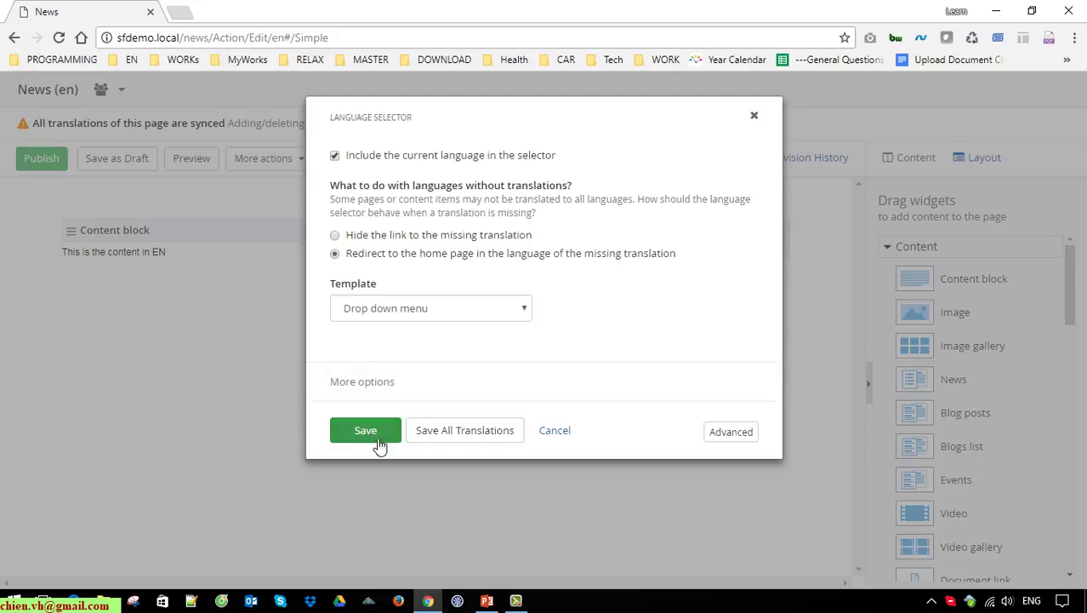
{"action": "left_click", "coordinate": [374, 430]}
{"action": "left_click", "coordinate": [39, 158]}
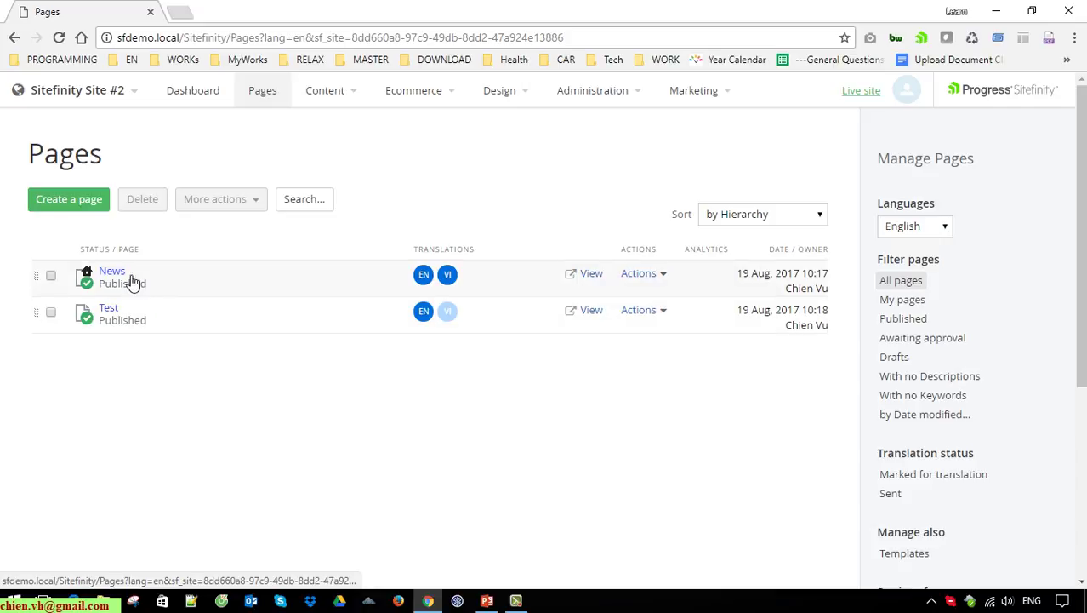
View the published English News page on the live site.
{"action": "left_click", "coordinate": [596, 281]}
{"action": "left_click", "coordinate": [223, 12]}
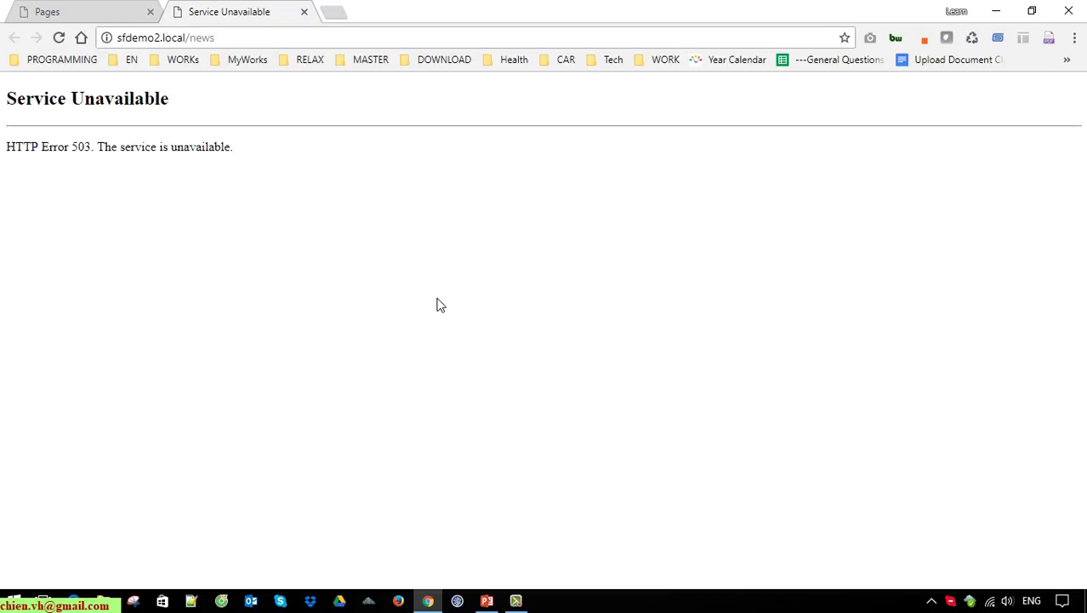
Open IIS Manager, start the stopped sfdemo2.local application pool, and check the sfdemo2.local site.
{"action": "key", "text": "super+r"}
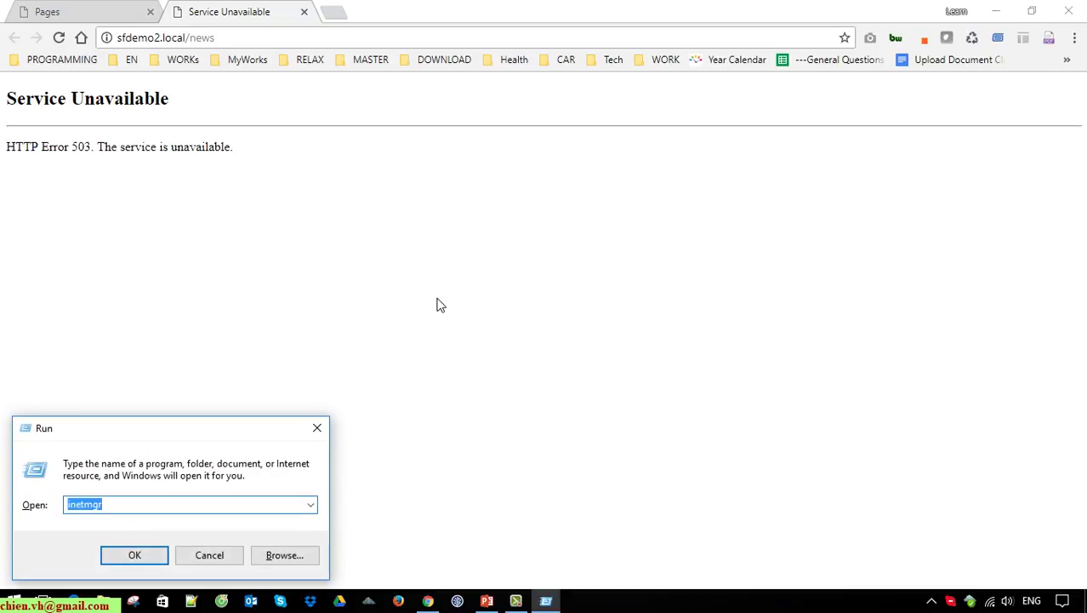
{"action": "key", "text": "Return"}
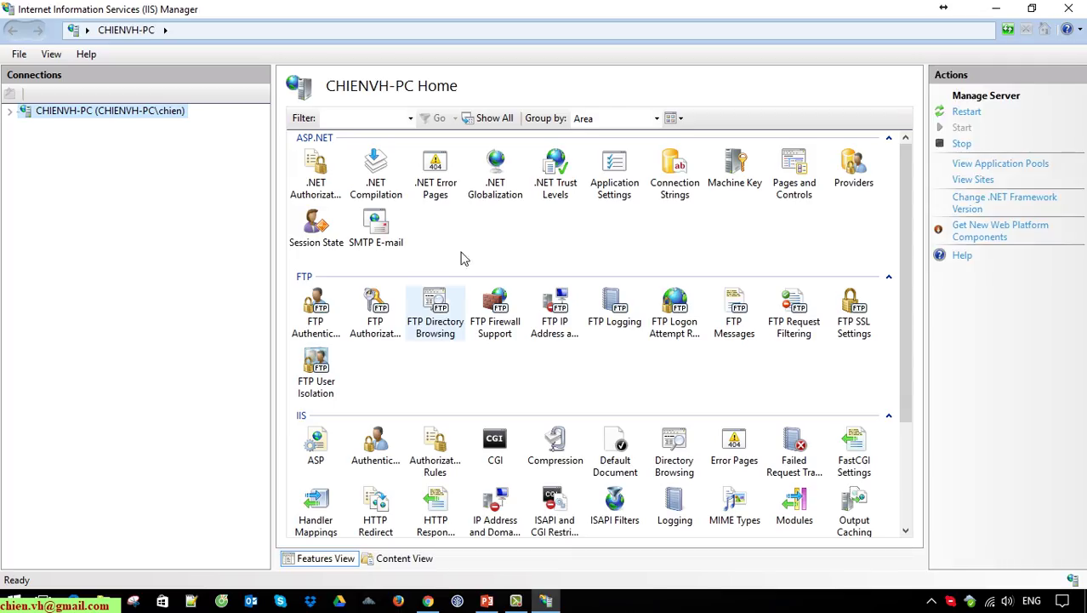
{"action": "left_click", "coordinate": [14, 112]}
{"action": "left_click", "coordinate": [24, 140]}
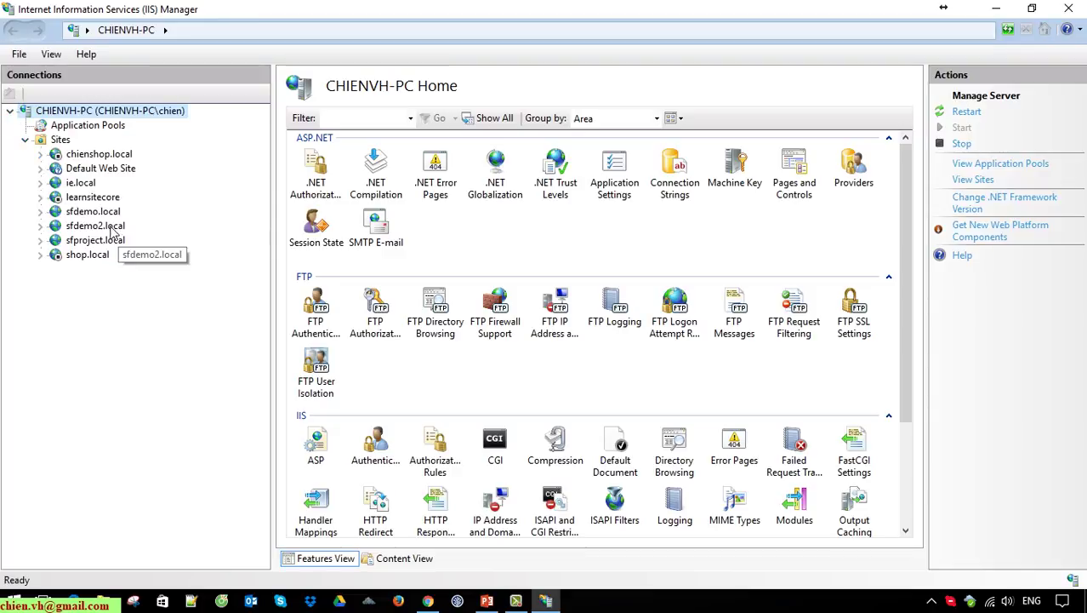
{"action": "left_click", "coordinate": [87, 127]}
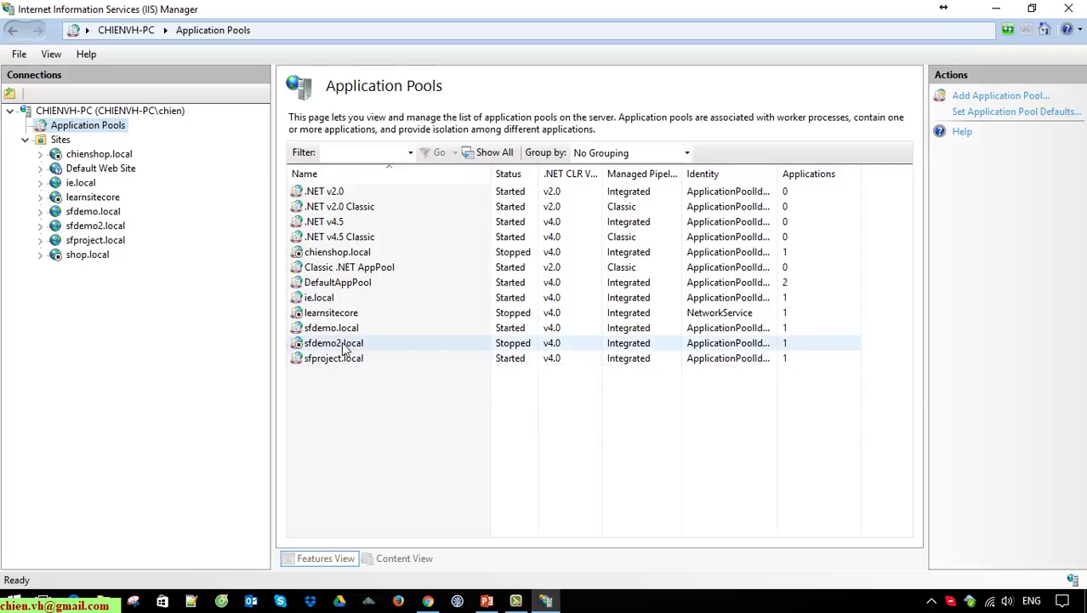
{"action": "left_click", "coordinate": [344, 344]}
{"action": "left_click", "coordinate": [961, 148]}
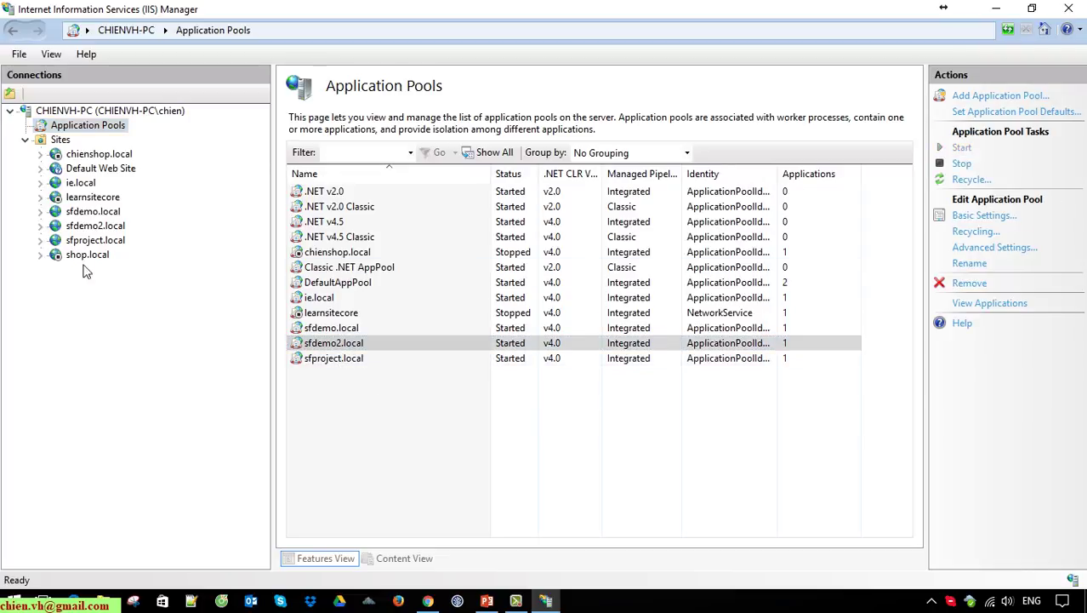
{"action": "left_click", "coordinate": [100, 226]}
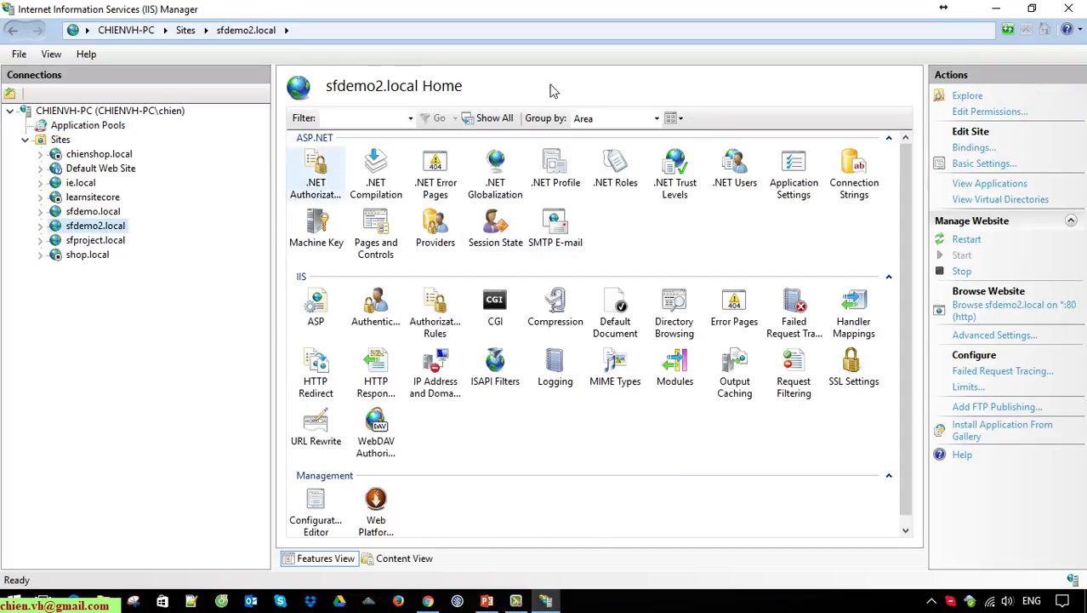
Return to the browser, reload sfdemo2.local/news, and check the English content on the live page.
{"action": "left_click", "coordinate": [995, 10]}
{"action": "left_click", "coordinate": [345, 44]}
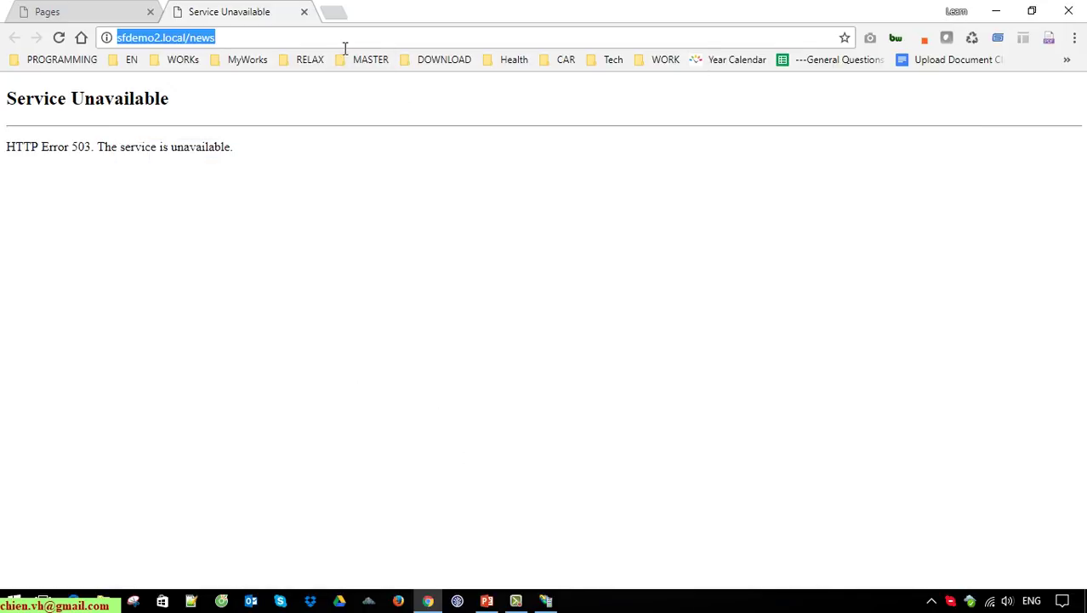
{"action": "key", "text": "Return"}
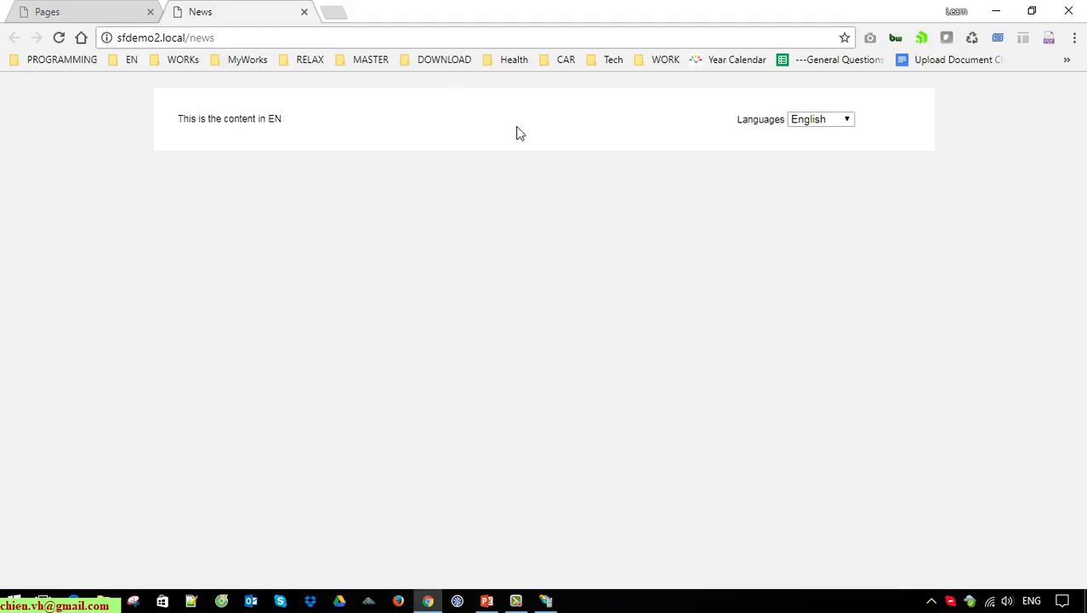
{"action": "left_click_drag", "start_coordinate": [196, 119], "coordinate": [354, 119]}
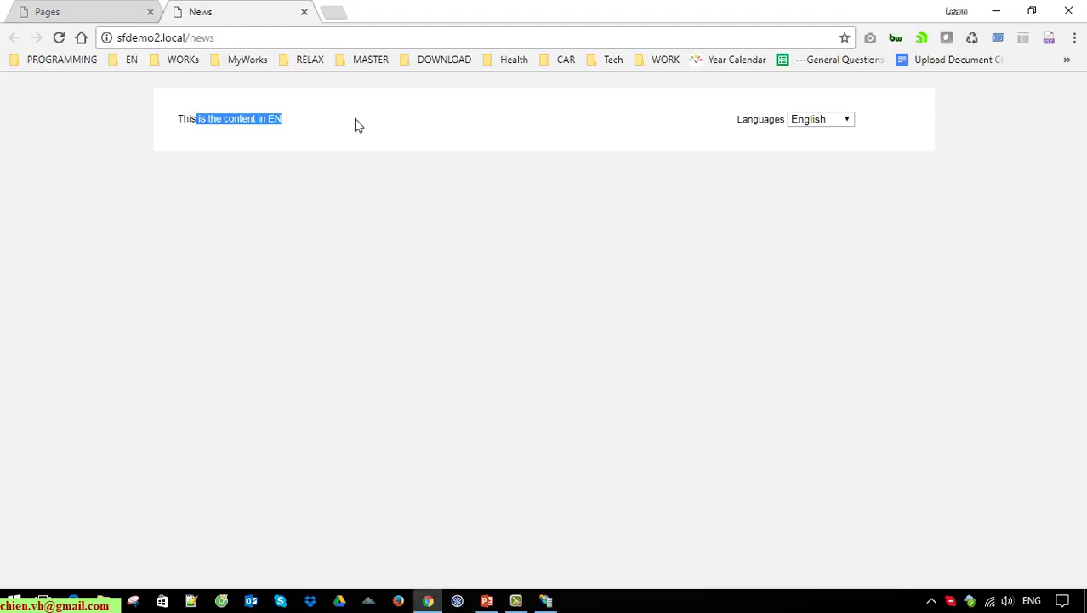
{"action": "left_click", "coordinate": [386, 181]}
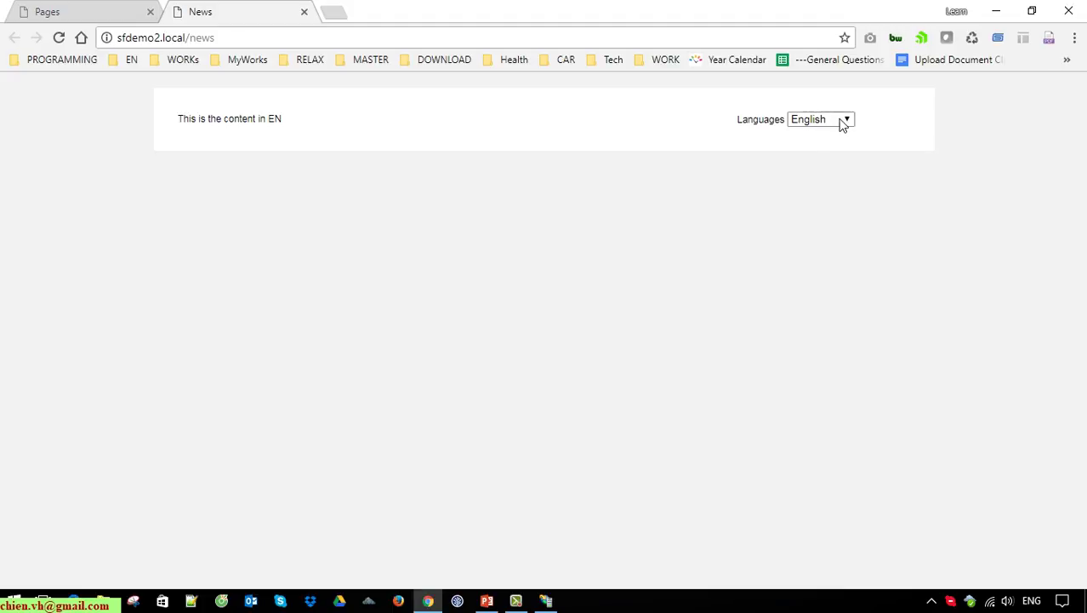
Switch the live page to Tiếng Việt and back to English with the language selector, and return to the Sitefinity Pages list.
{"action": "left_click", "coordinate": [842, 124]}
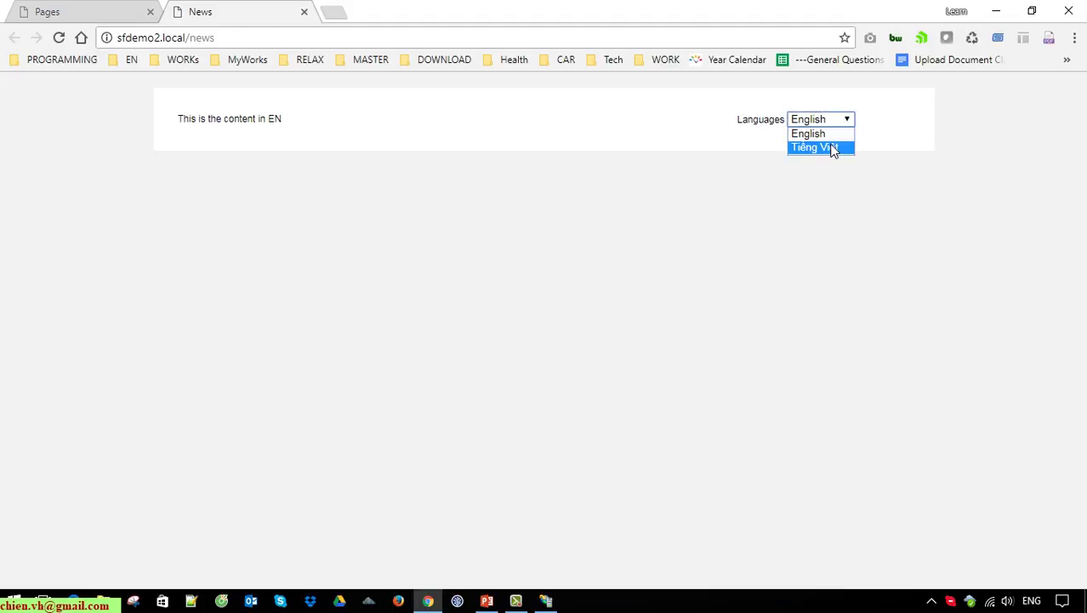
{"action": "left_click", "coordinate": [833, 148]}
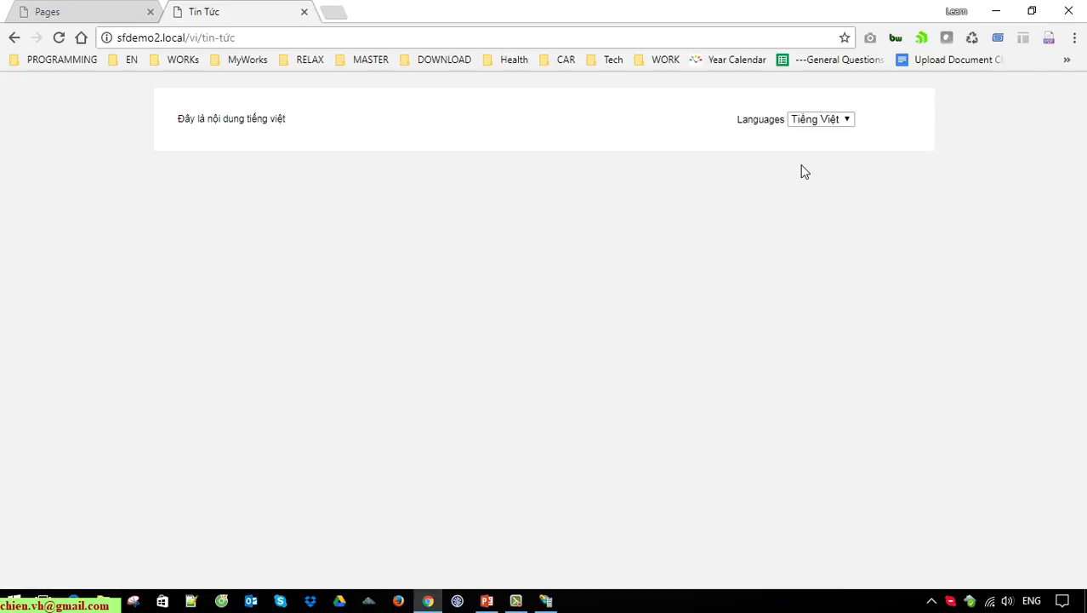
{"action": "left_click", "coordinate": [845, 123]}
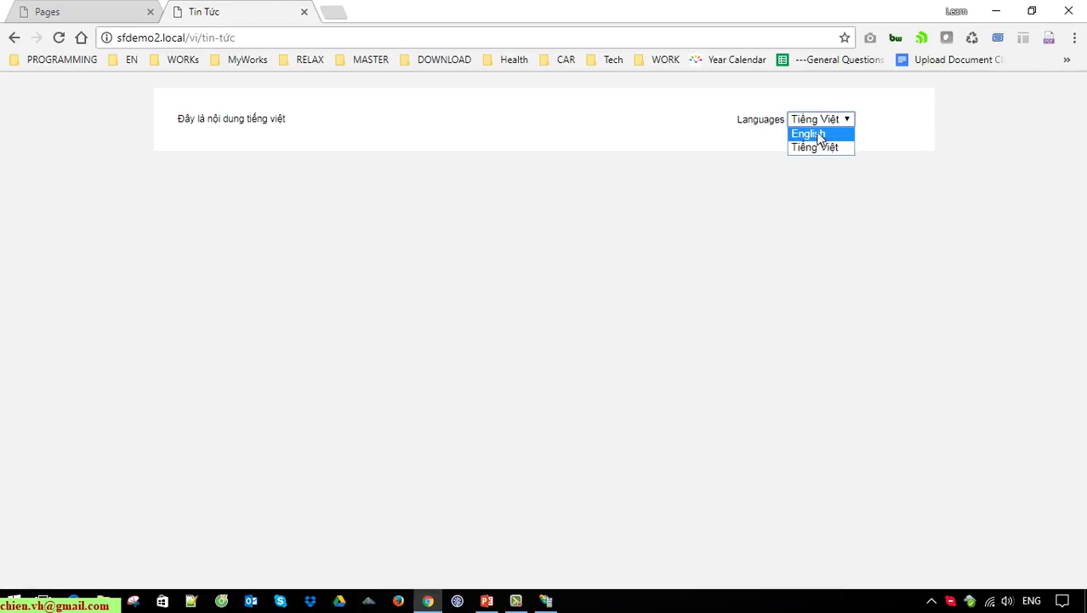
{"action": "left_click", "coordinate": [819, 136]}
{"action": "left_click", "coordinate": [71, 11]}
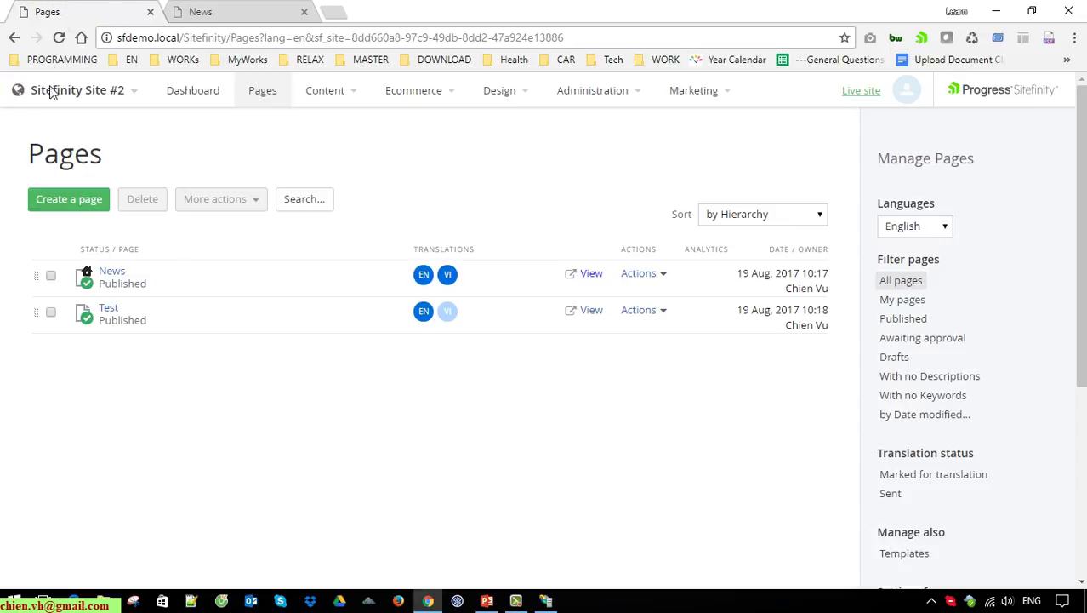
{"action": "scroll", "coordinate": [561, 452], "scroll_direction": "down", "scroll_amount": 3}
{"action": "scroll", "coordinate": [579, 452], "scroll_direction": "up", "scroll_amount": 3}
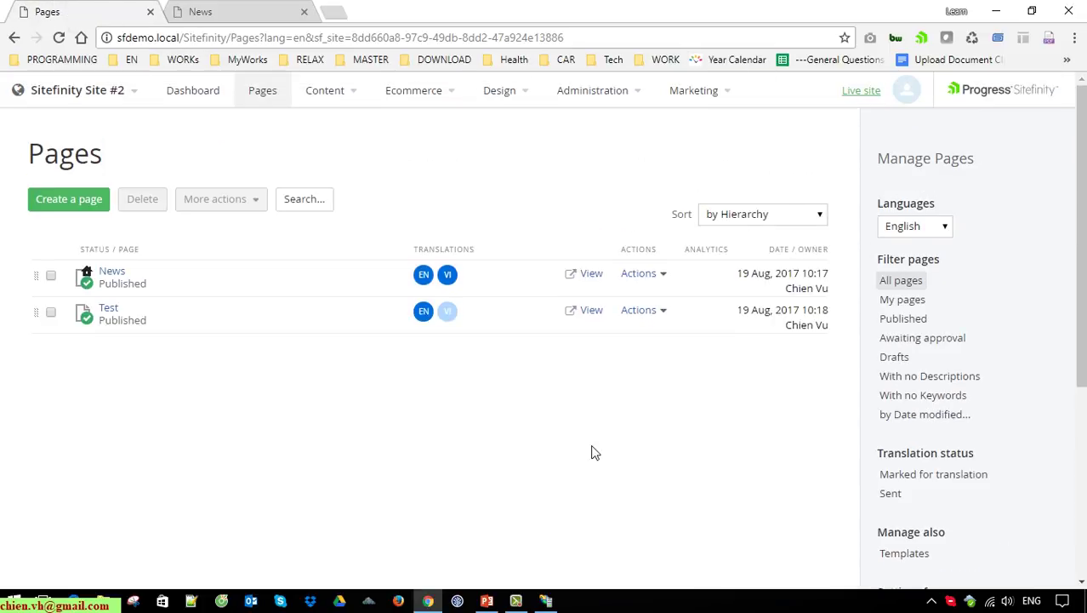